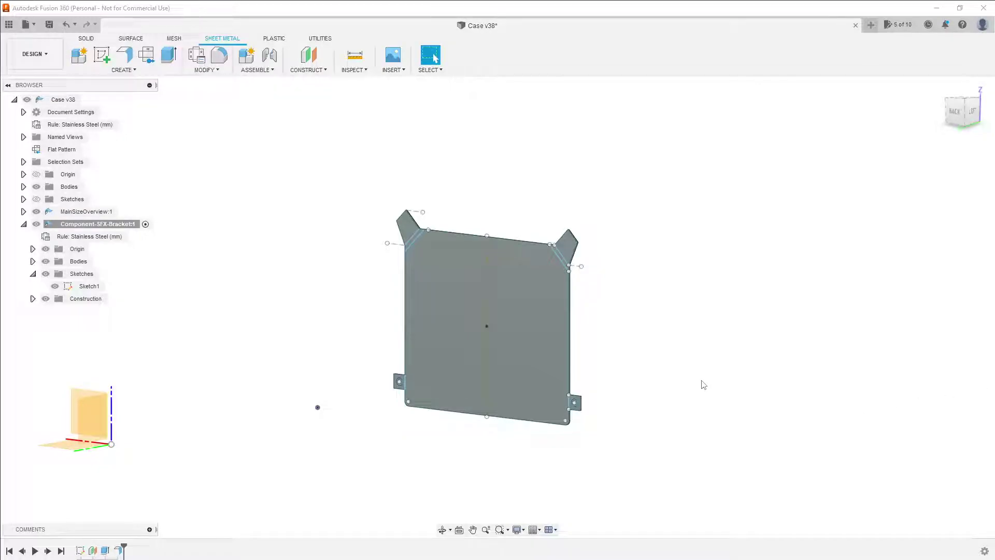
- Start a Bend with the plate face as the stationary side
scroll(679, 380, "up", 1)
scroll(563, 366, "up", 2)
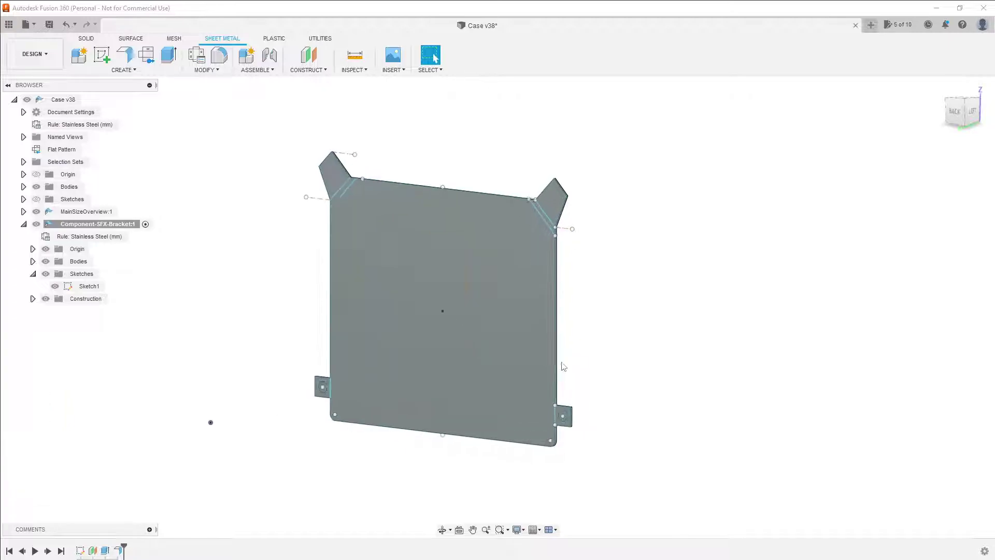
scroll(564, 367, "up", 2)
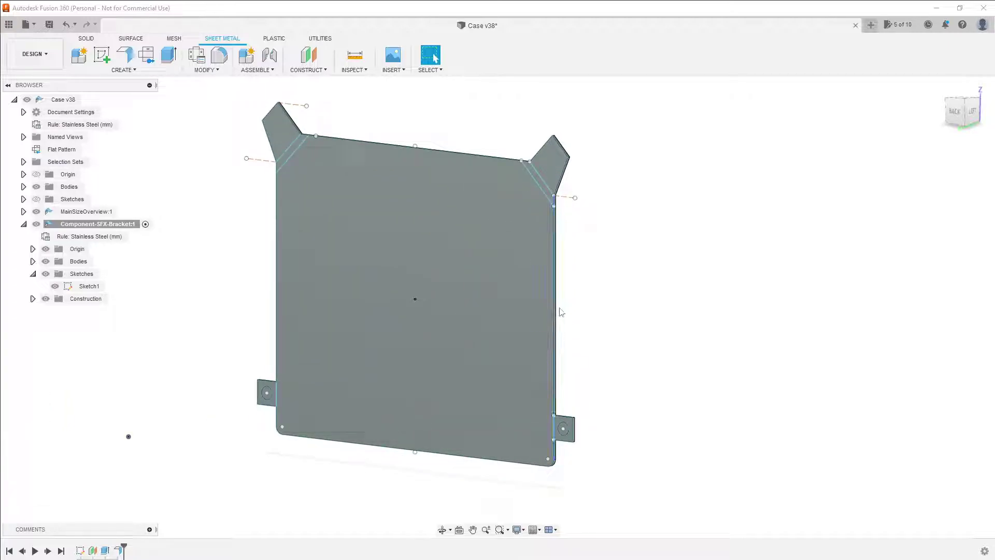
middle_click_drag(590, 356, 664, 374)
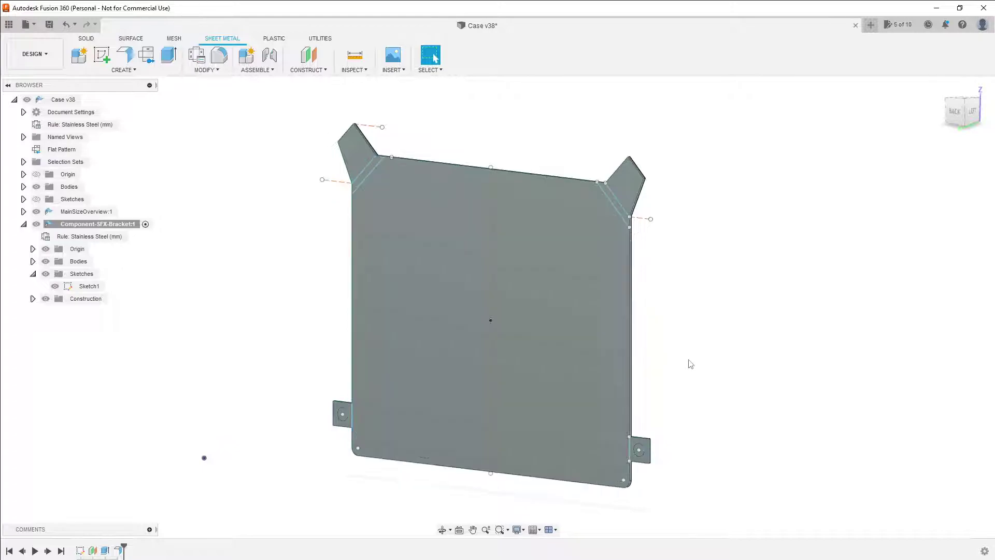
mouse_move(688, 362)
middle_mouse_down("shift")
mouse_move(642, 363)
mouse_move(687, 364)
middle_mouse_up("shift")
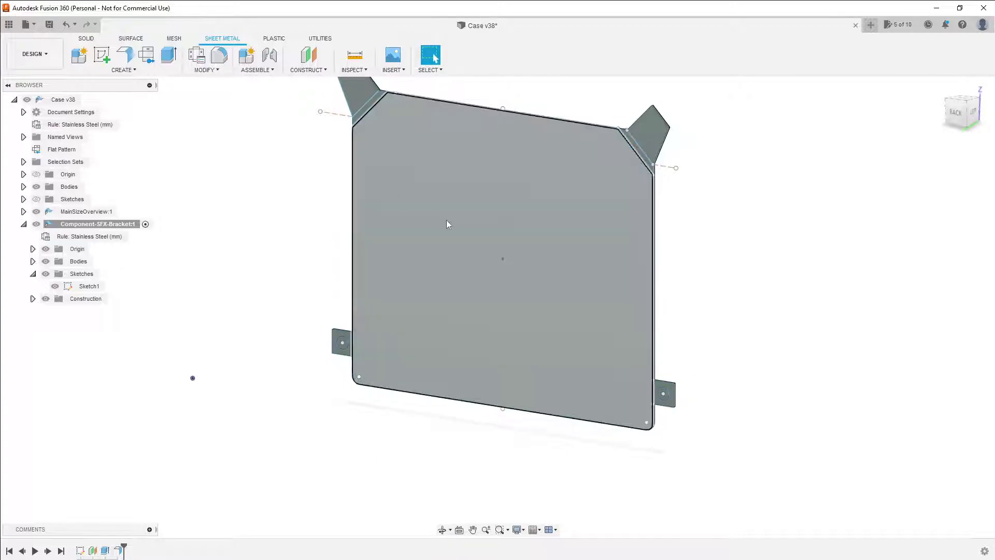
middle_click_drag(537, 337, 516, 326)
scroll(515, 325, "down", 1)
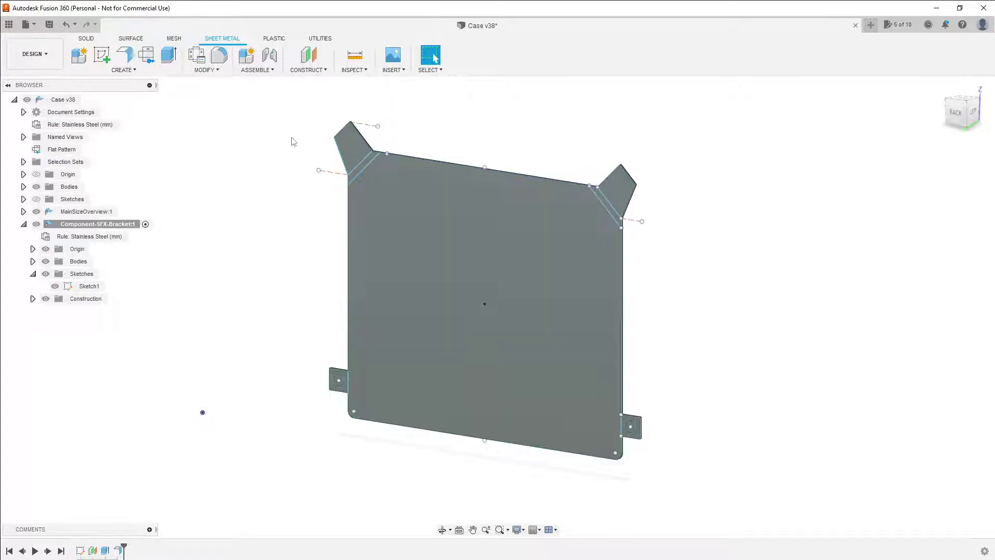
left_click(136, 70)
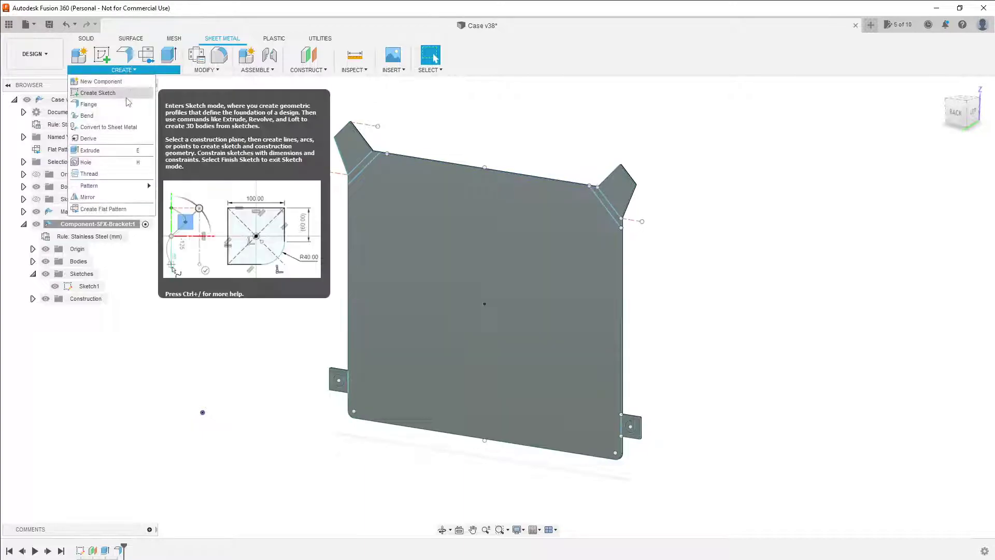
left_click(125, 115)
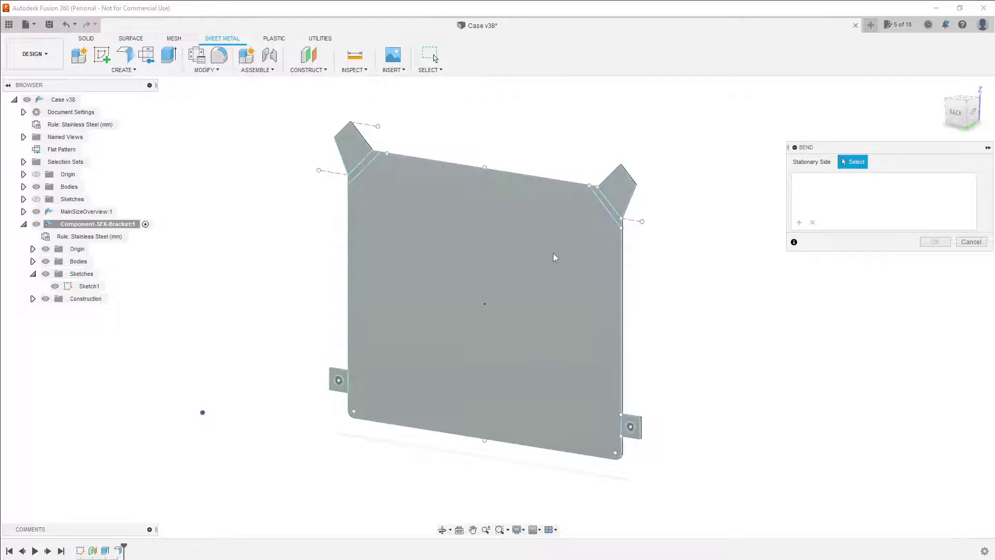
left_click(478, 204)
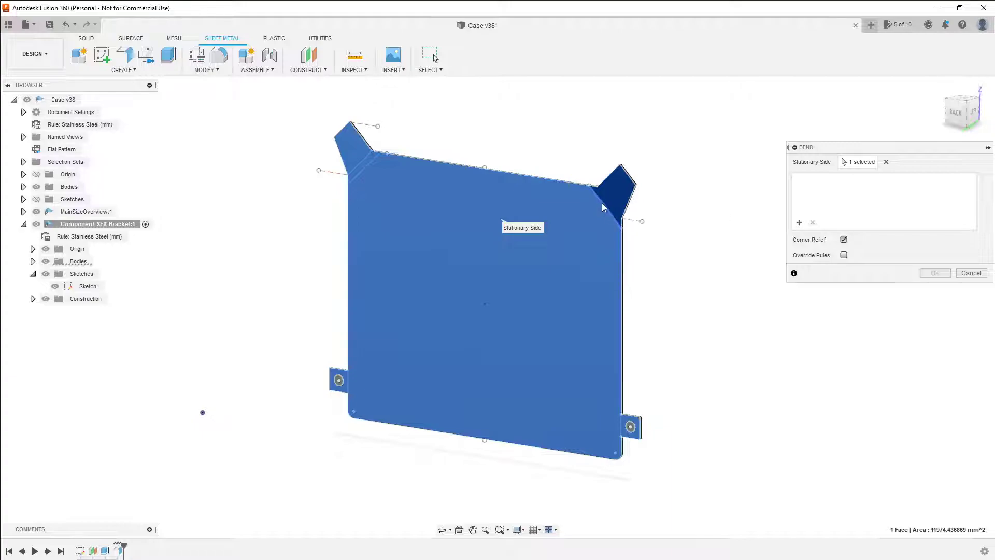
- Use the upper-right corner sketch line as the bend line and flip the bend direction
scroll(602, 203, "up", 5)
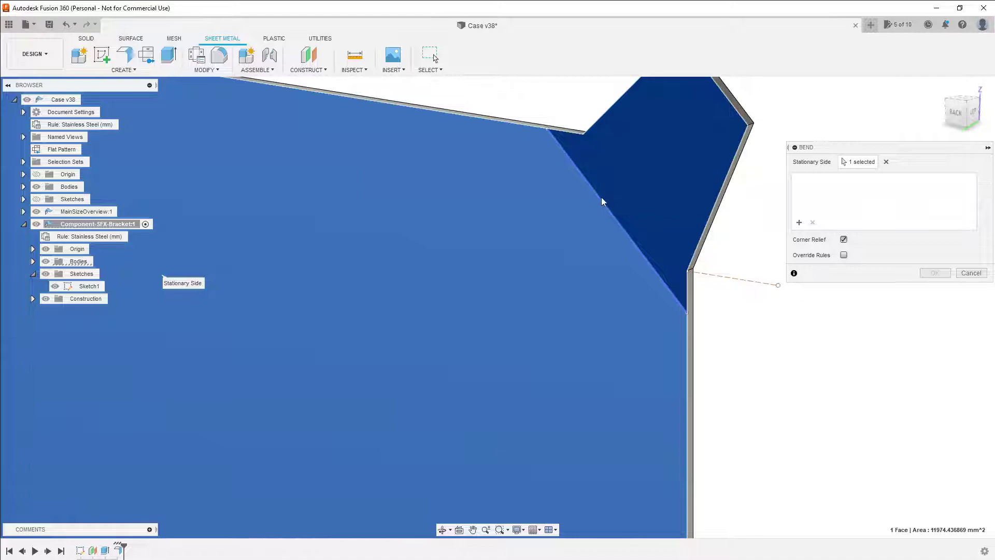
left_click(602, 198)
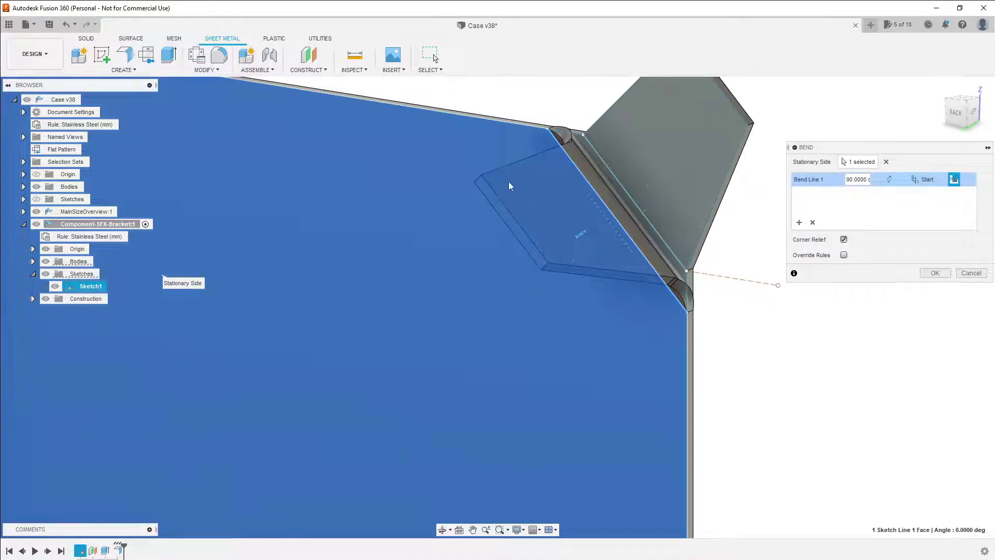
middle_click_drag(563, 216, 671, 338, "shift")
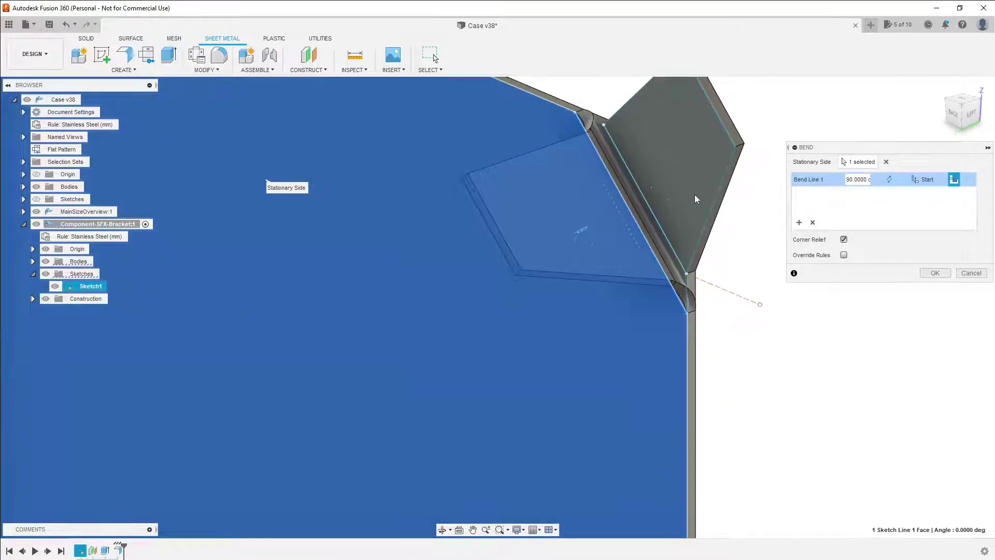
scroll(670, 176, "down", 5)
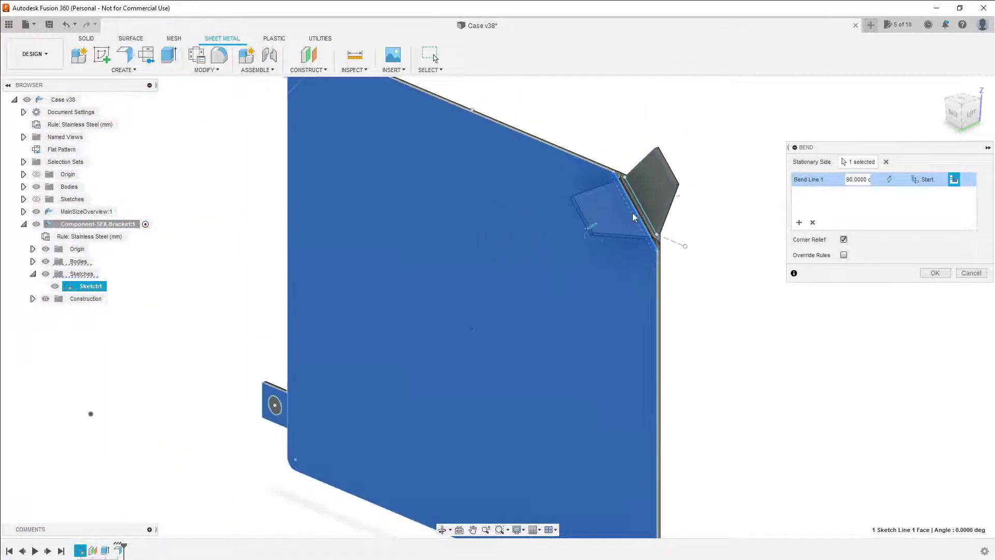
left_click(890, 180)
middle_click_drag(725, 265, 606, 240)
scroll(605, 235, "up", 6)
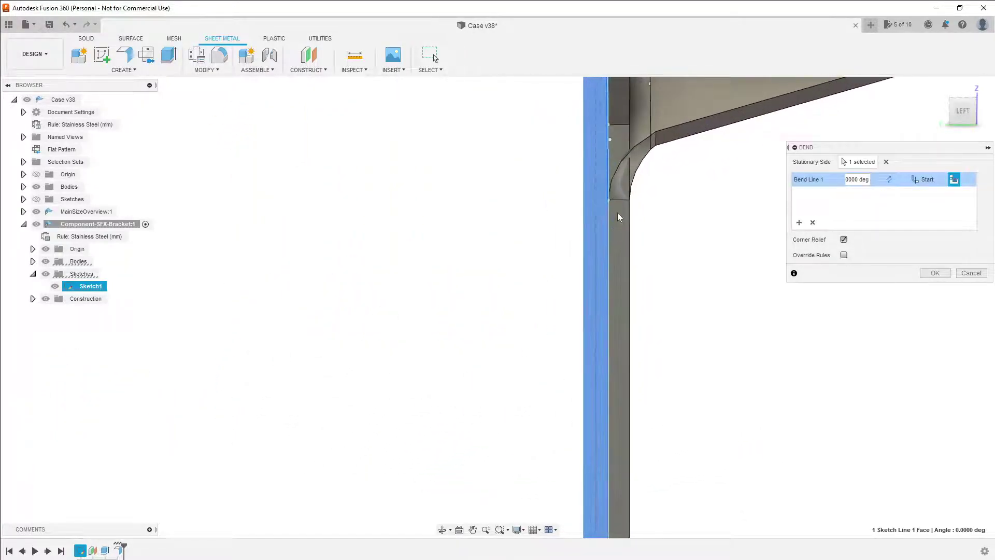
scroll(616, 216, "up", 2)
scroll(617, 217, "down", 4)
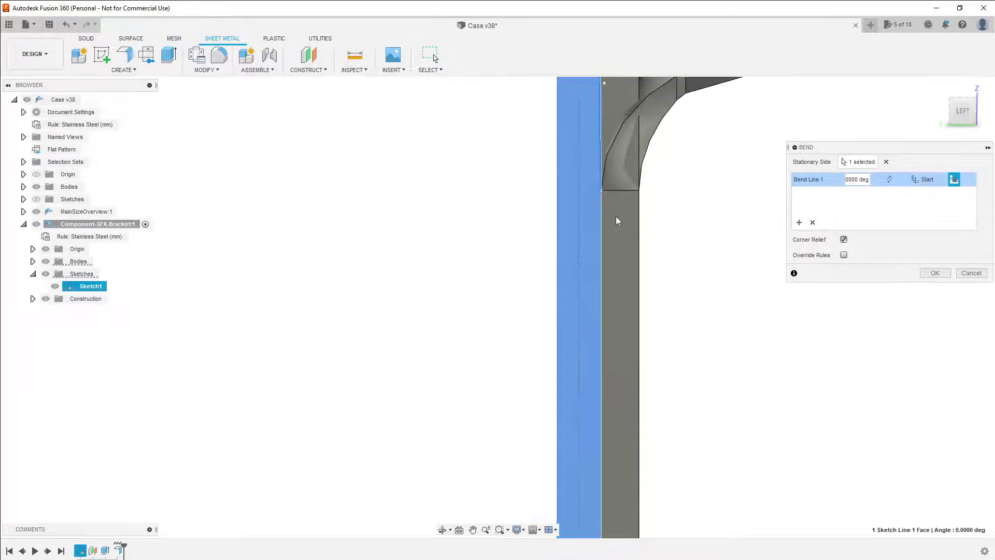
scroll(614, 226, "down", 5)
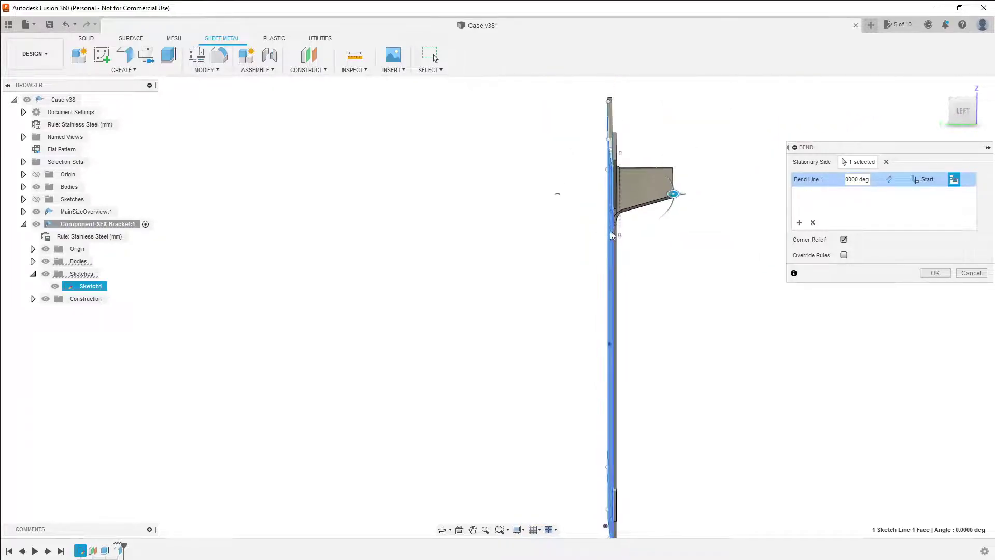
middle_click_drag(620, 231, 643, 237, "shift")
scroll(621, 238, "down", 5)
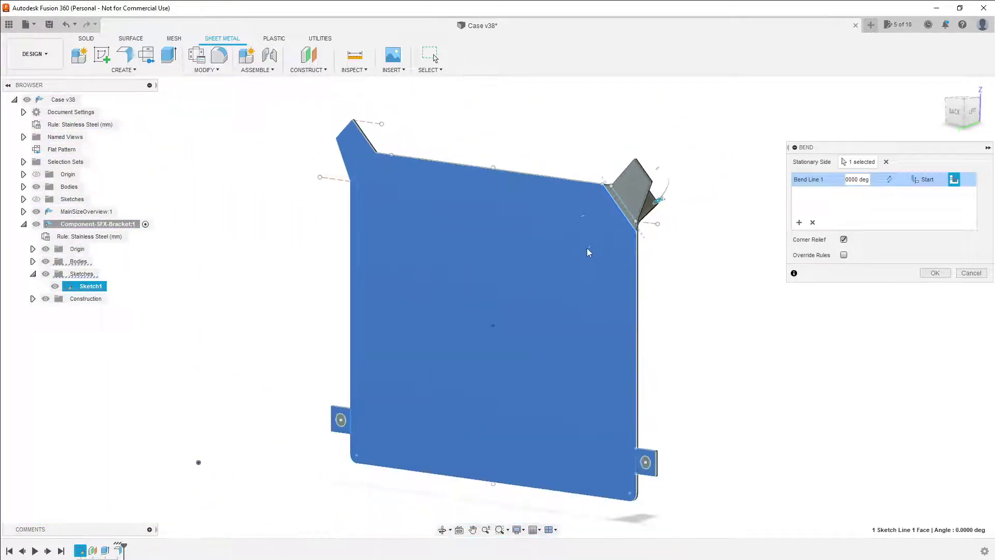
scroll(582, 248, "up", 3)
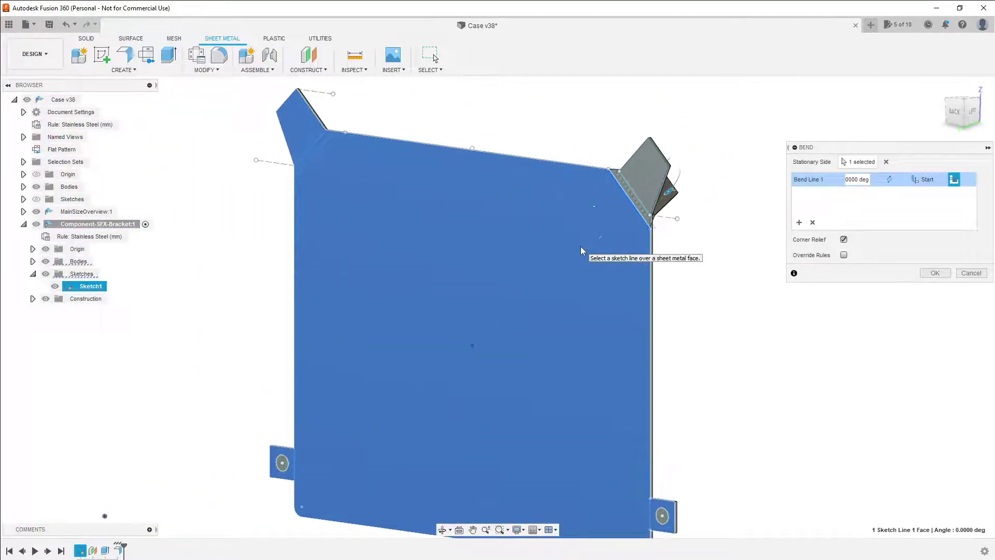
scroll(580, 247, "down", 1)
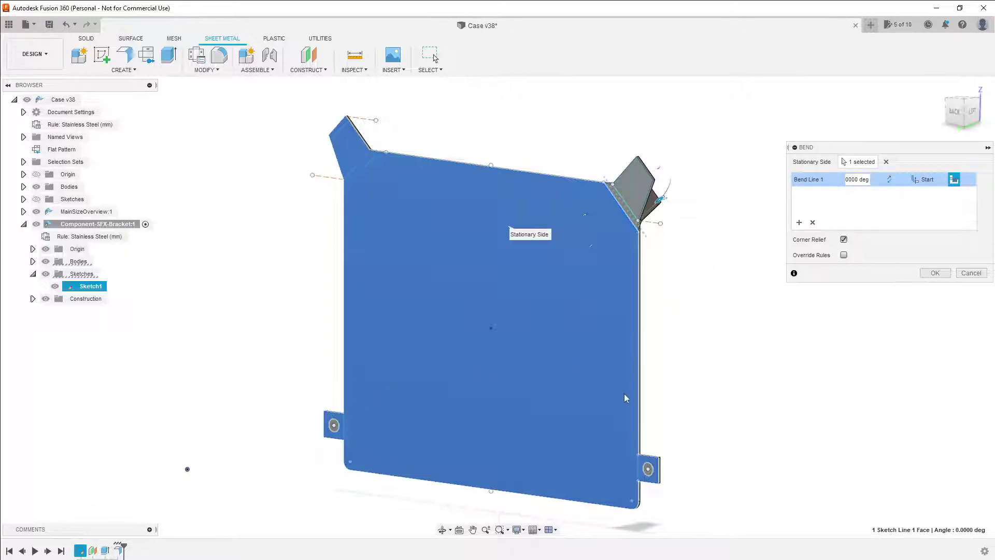
mouse_move(647, 388)
middle_mouse_down("shift")
mouse_move(597, 384)
mouse_move(629, 394)
middle_mouse_up("shift")
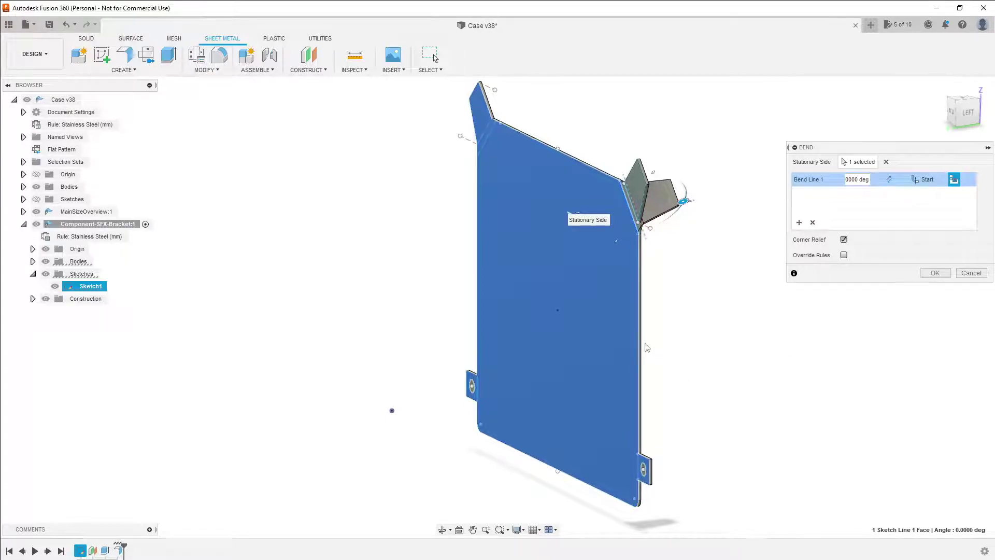
middle_click_drag(591, 355, 636, 343, "shift")
scroll(633, 340, "up", 1)
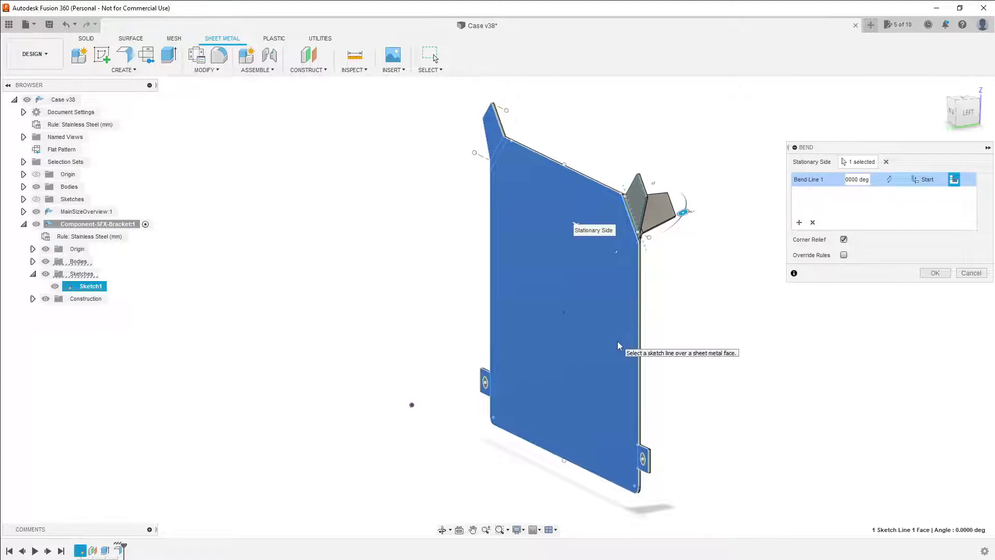
middle_click_drag(573, 338, 511, 321, "shift")
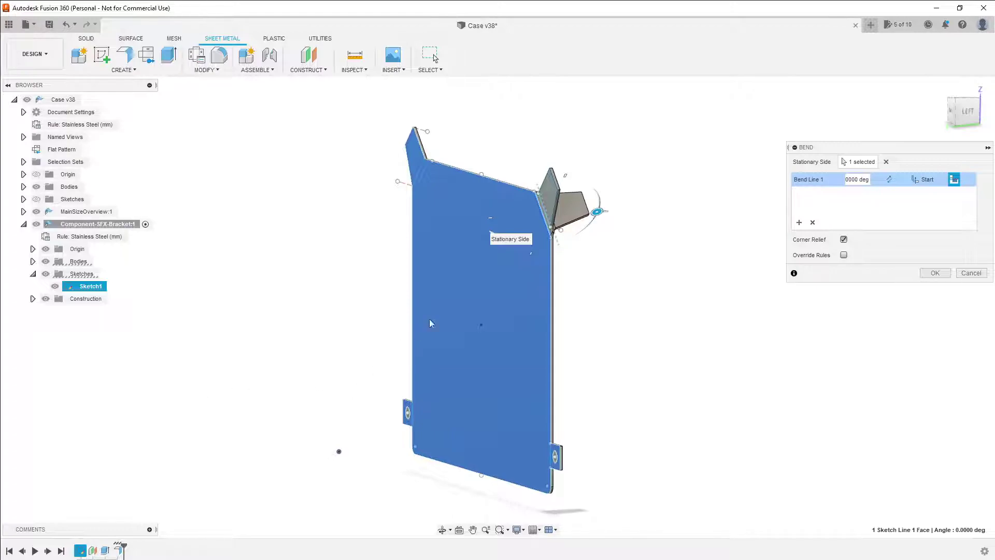
scroll(524, 213, "up", 2)
scroll(521, 238, "up", 5)
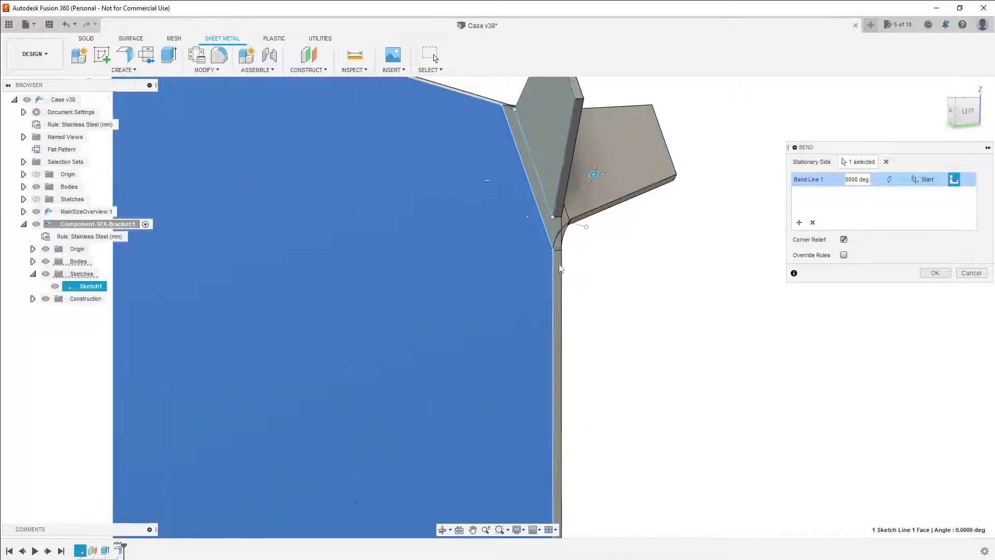
middle_click_drag(552, 286, 555, 281, "shift")
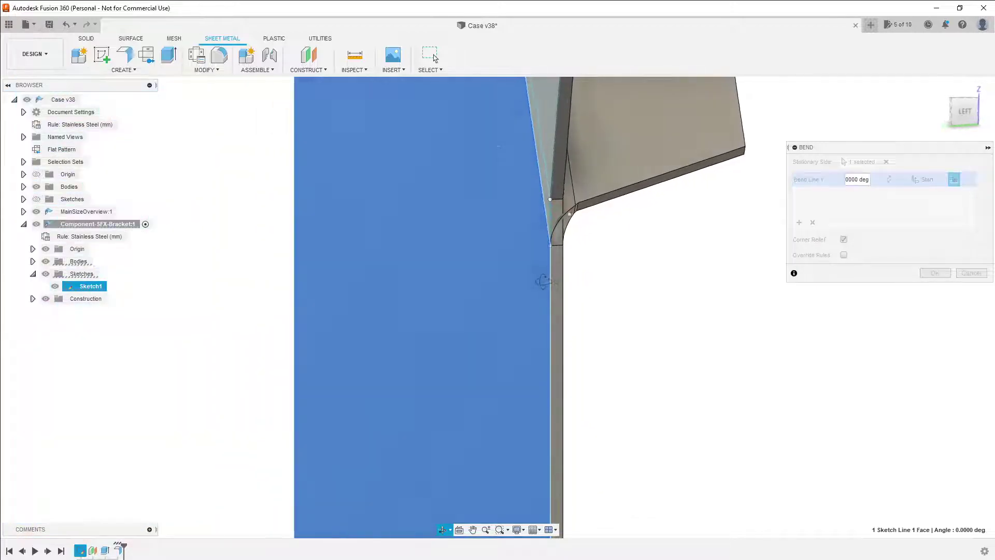
mouse_move(541, 281)
middle_mouse_down("shift")
mouse_move(526, 282)
mouse_move(544, 282)
mouse_move(532, 289)
middle_mouse_up("shift")
scroll(539, 287, "down", 4)
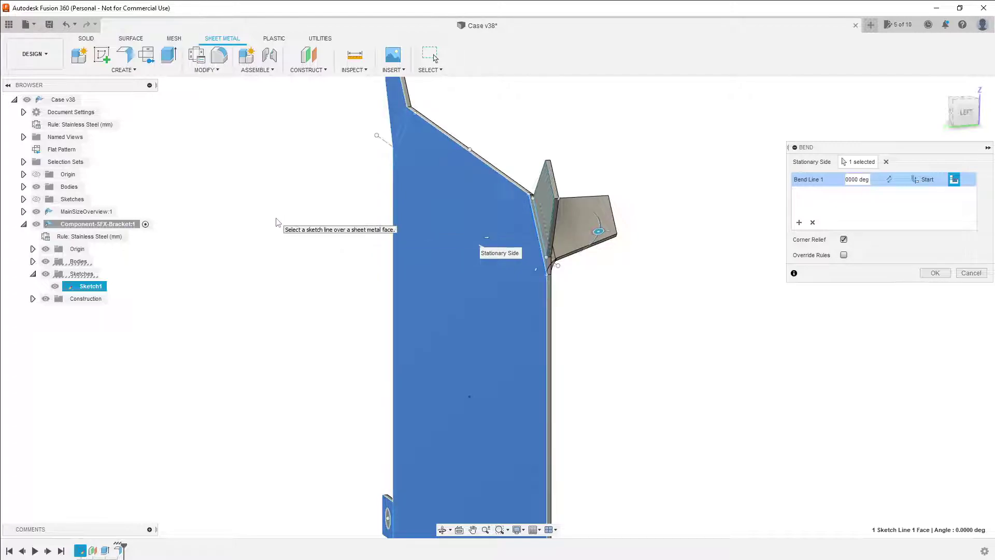
- Set the second Stainless Steel (mm) rule's thickness to 2.5 mm and close Sheet Metal Rules
left_click(207, 70)
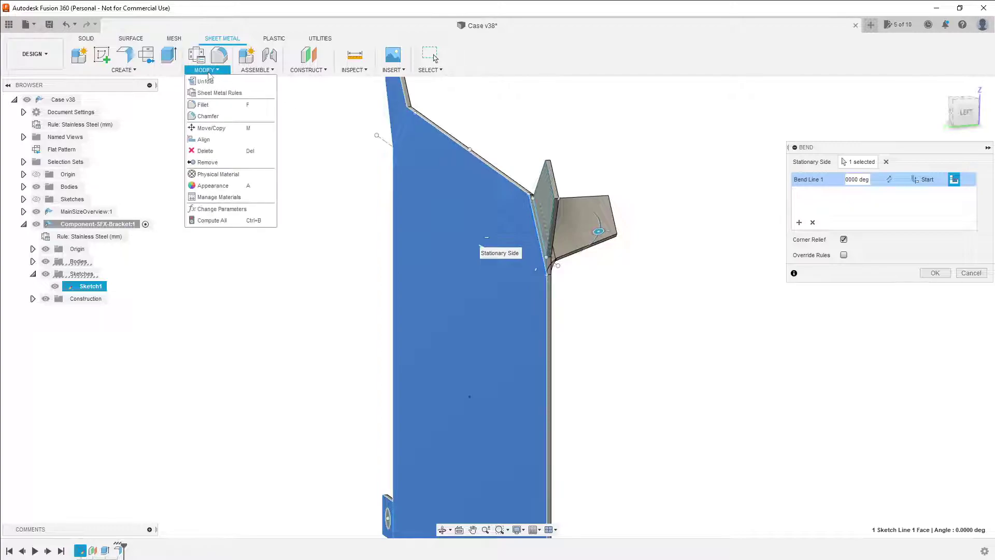
left_click(217, 93)
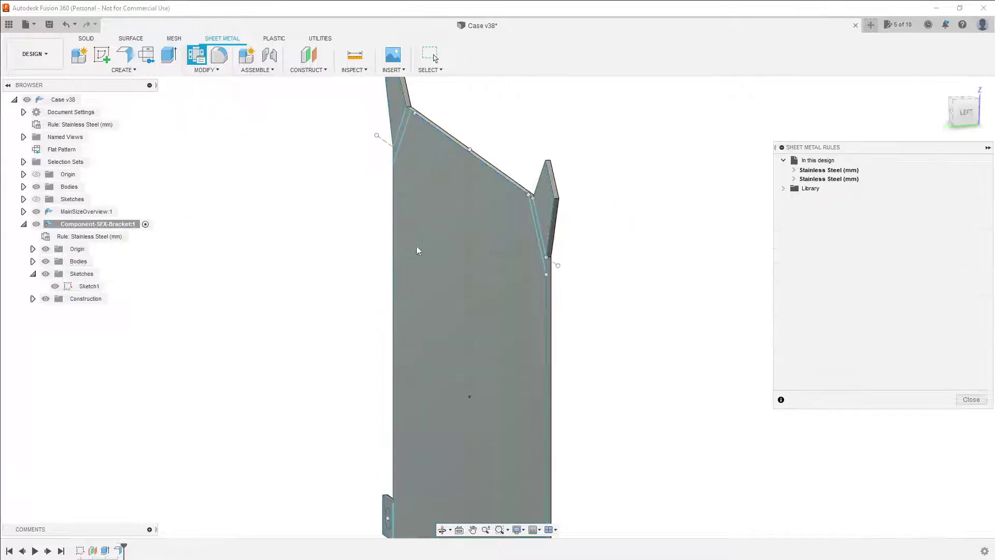
left_click(794, 178)
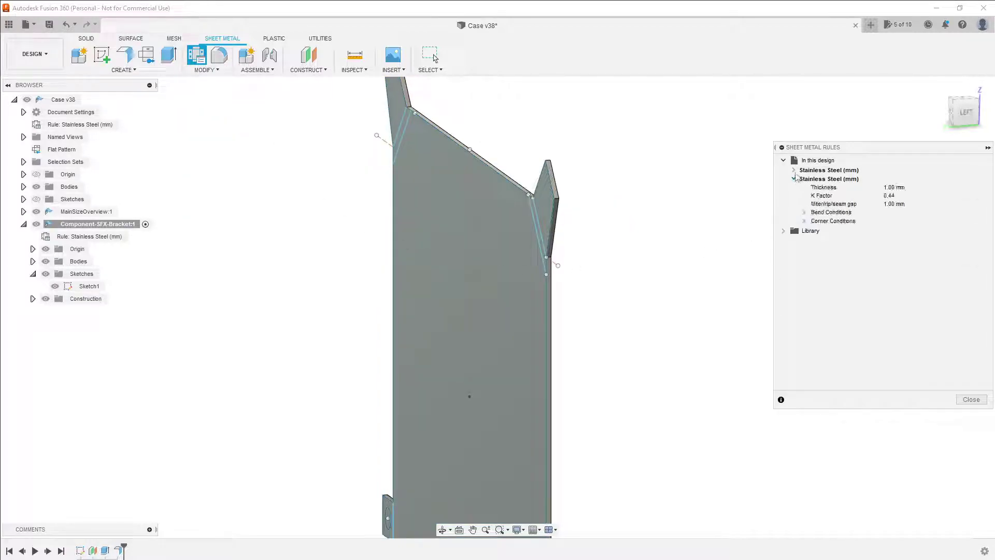
left_click(794, 170)
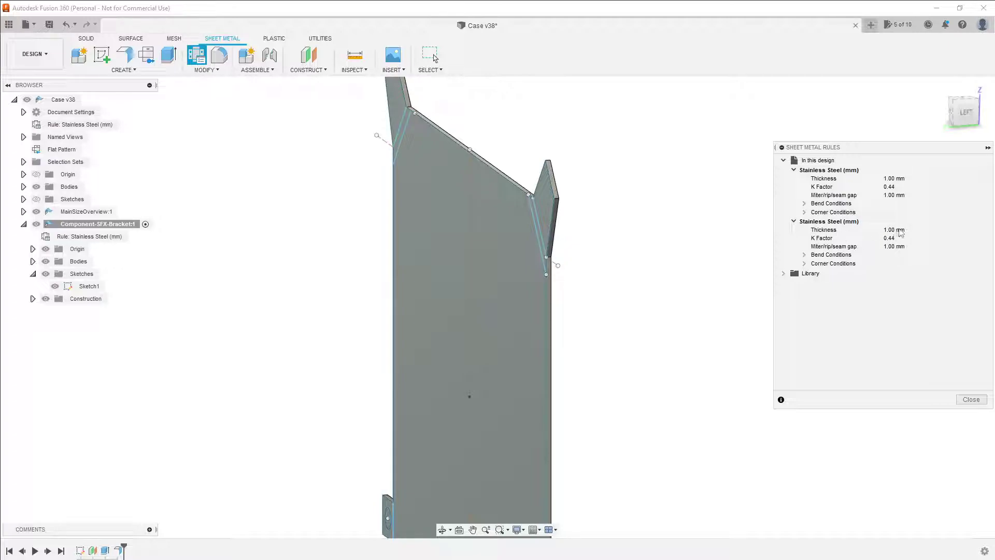
mouse_move(891, 228)
left_click(863, 221)
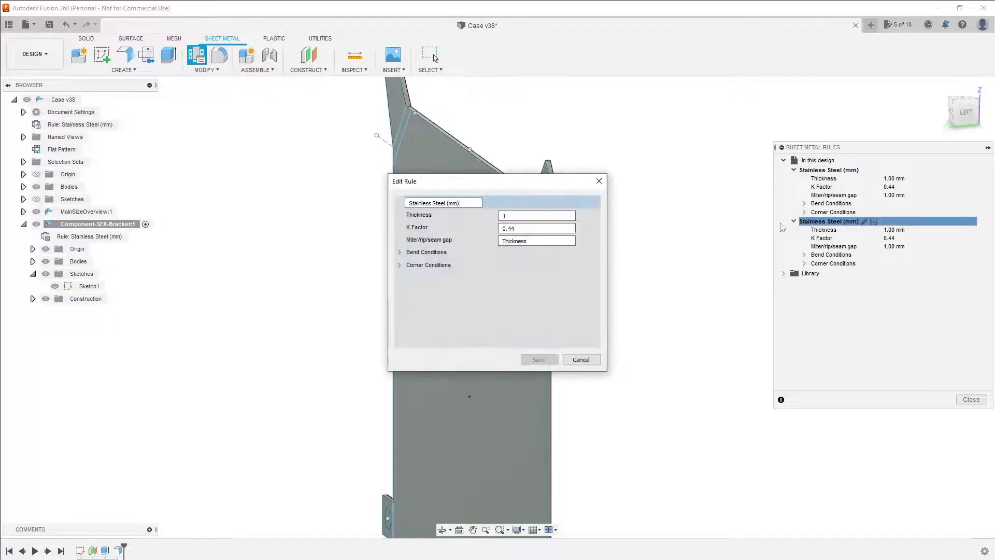
triple_click(526, 215)
type("2")
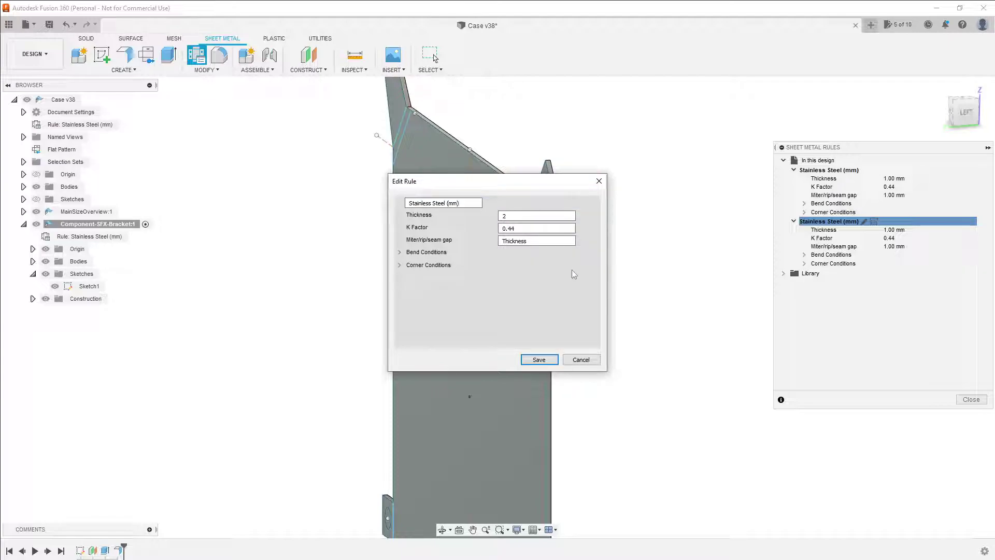
type(".5")
key("Return")
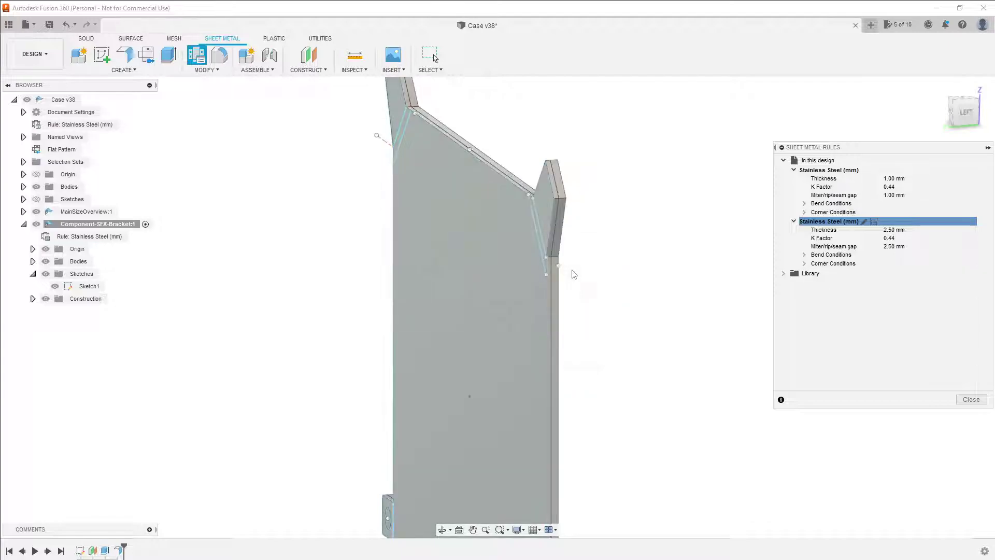
scroll(570, 274, "up", 2)
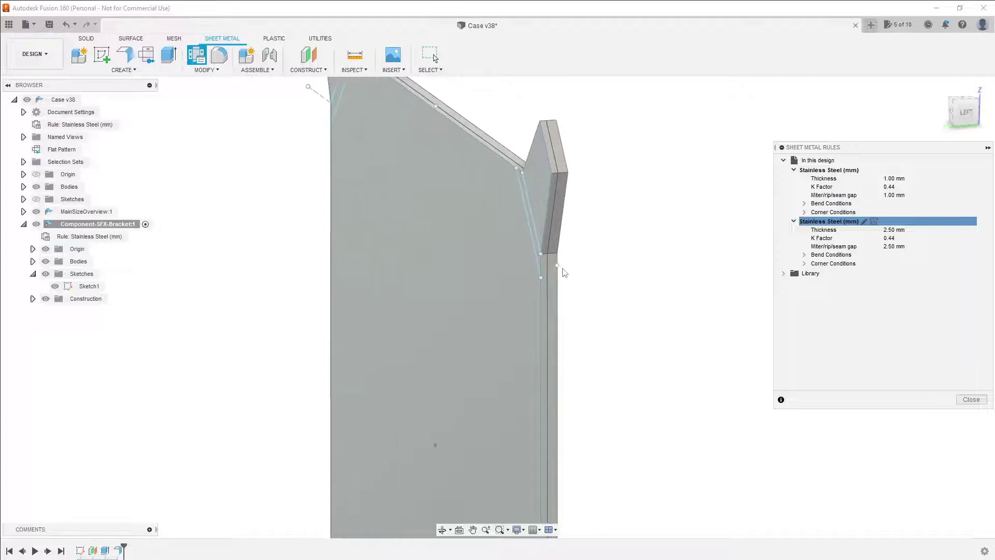
scroll(559, 274, "down", 3)
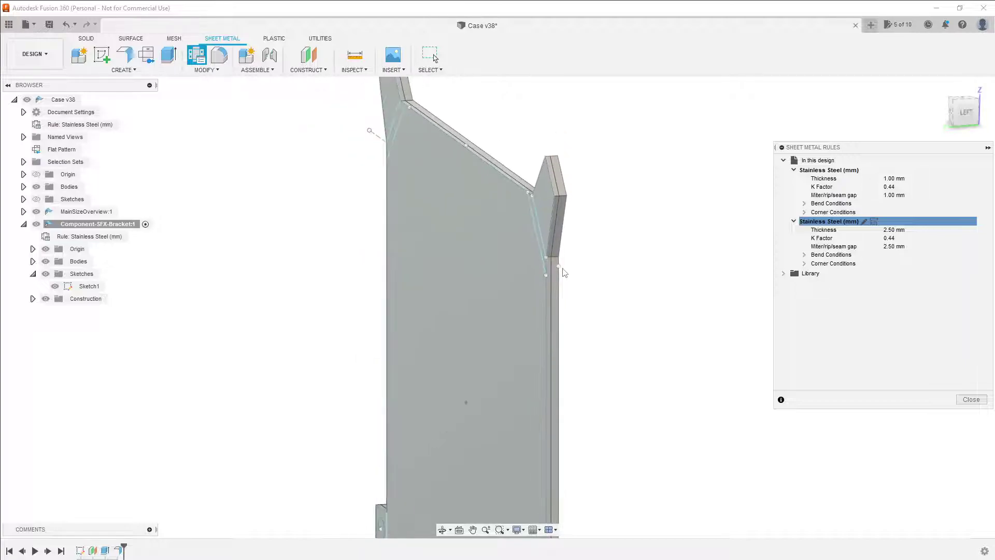
left_click(969, 399)
middle_click_drag(576, 294, 562, 295, "shift")
scroll(548, 259, "up", 4)
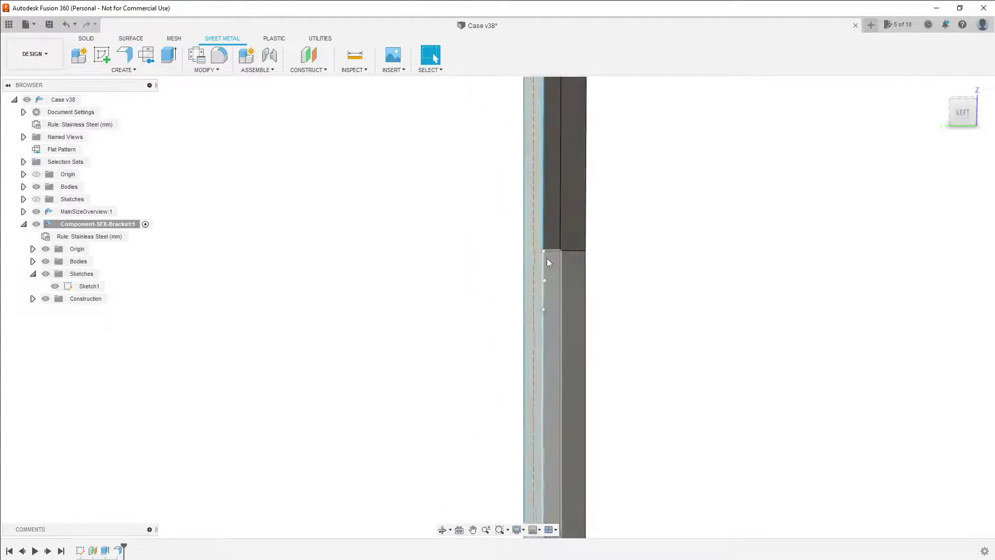
scroll(546, 259, "down", 4)
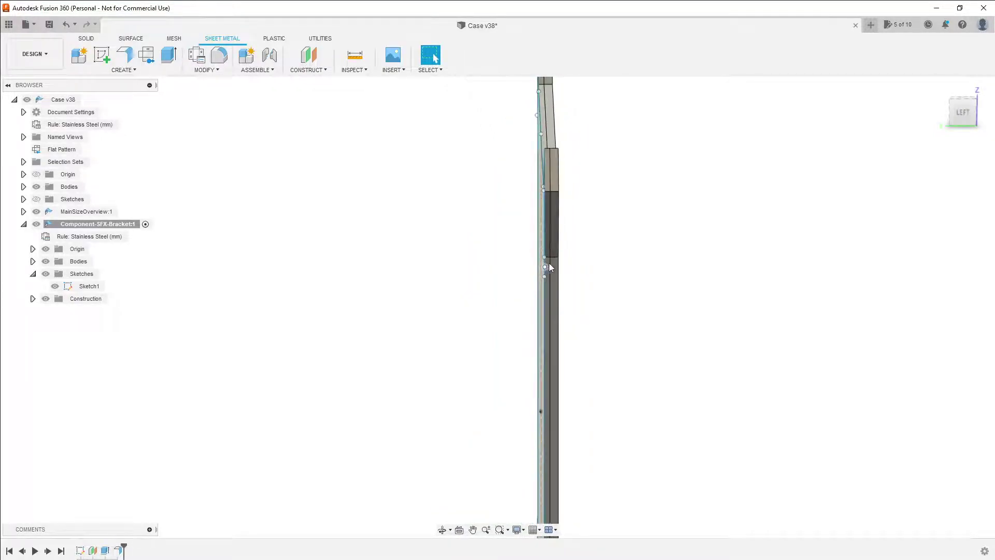
mouse_move(548, 262)
middle_mouse_down("shift")
mouse_move(731, 271)
mouse_move(577, 275)
mouse_move(560, 255)
mouse_move(580, 259)
mouse_move(552, 252)
mouse_move(562, 259)
middle_mouse_up("shift")
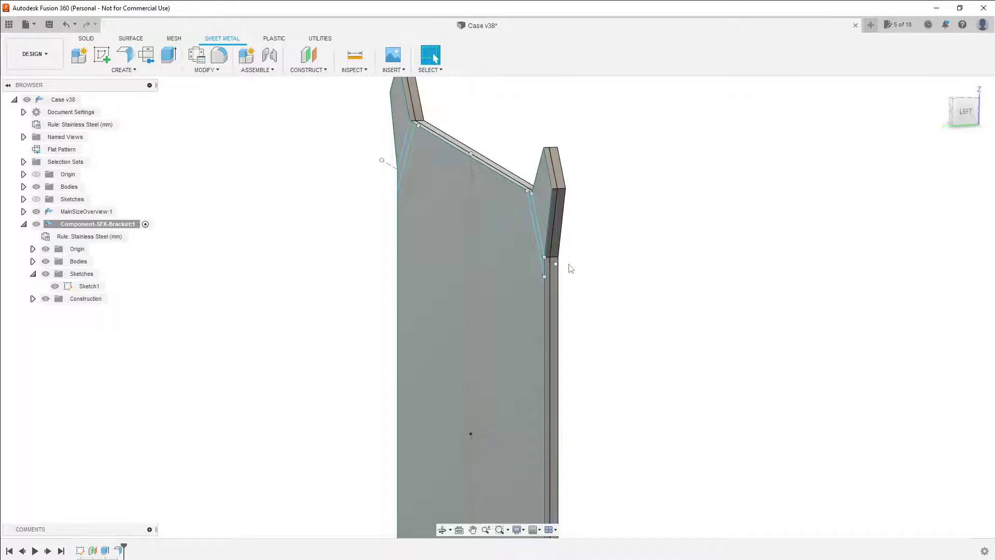
- Roll the timeline back behind the sheet-metal feature and select Sketch1
left_click(105, 551)
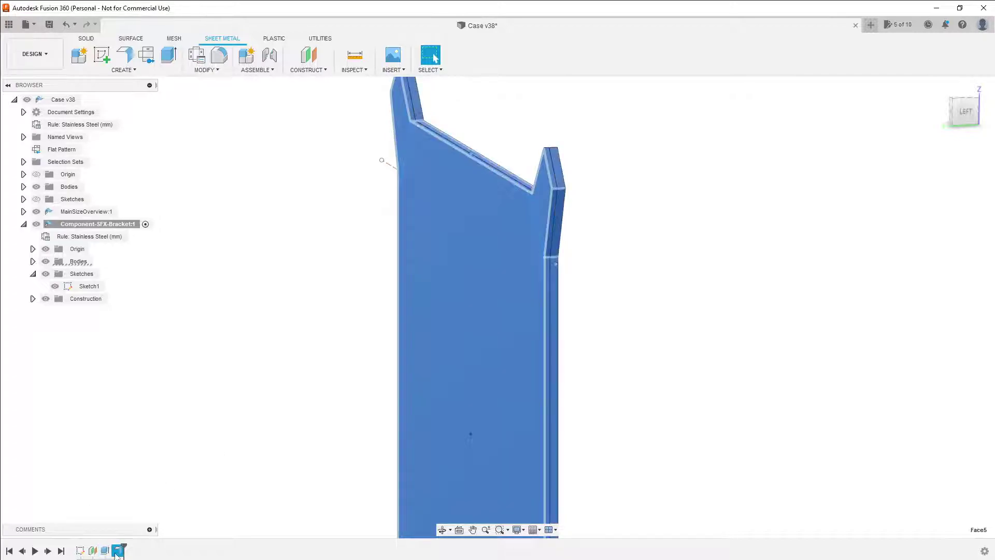
left_click_drag(122, 549, 99, 552)
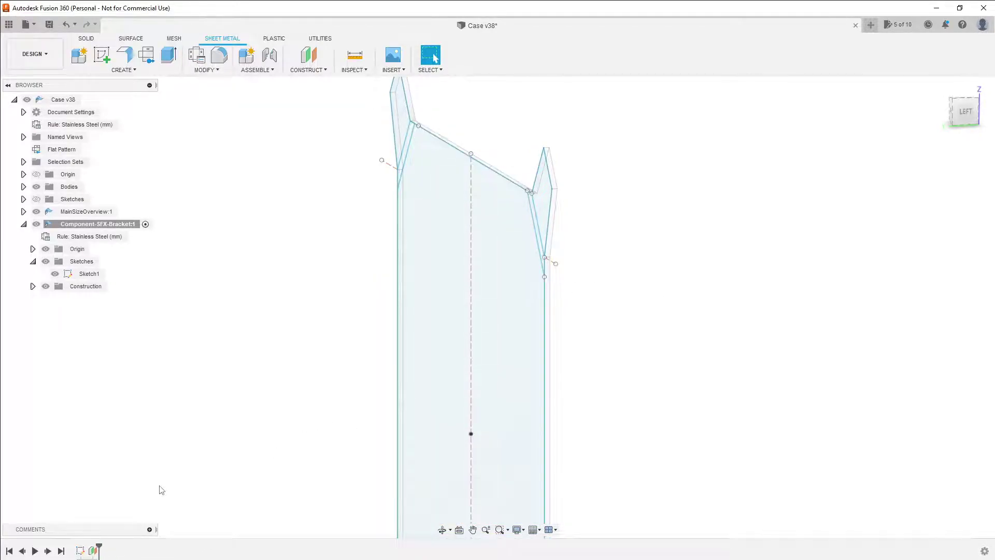
left_click(80, 551)
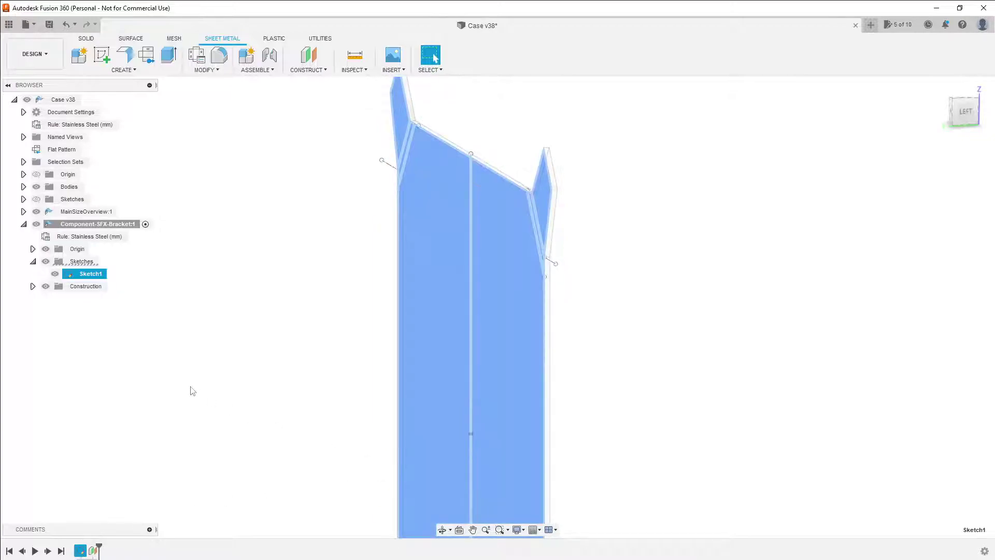
- Start a Flange and select all seven profiles: corner tabs, edge strips, lower tabs, main face
left_click(126, 55)
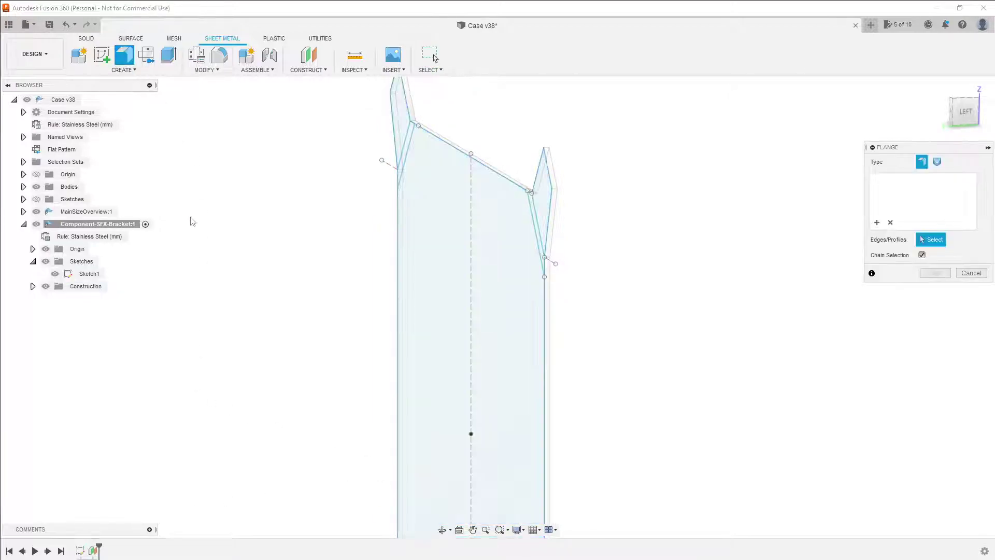
middle_click_drag(336, 269, 437, 337, "shift")
scroll(483, 360, "down", 2)
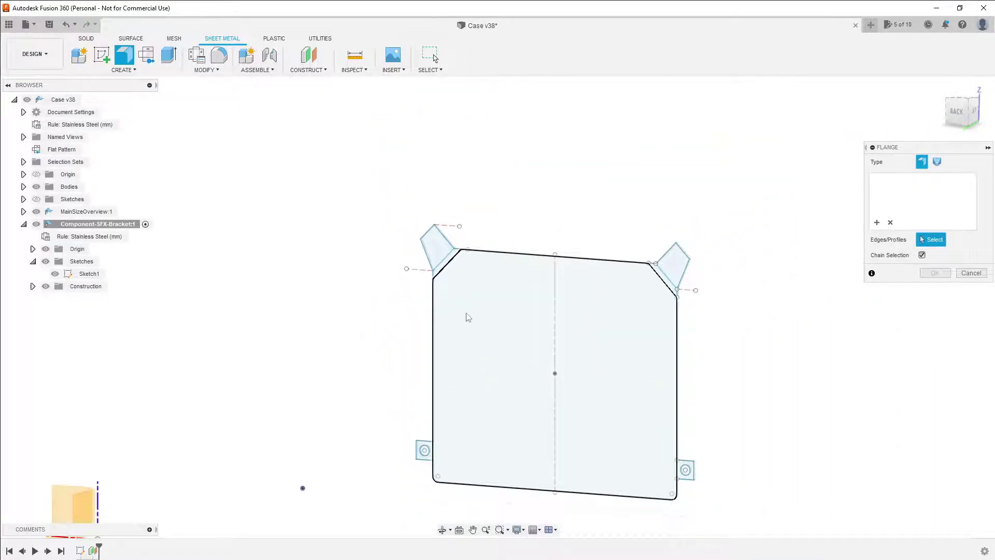
left_click(446, 257)
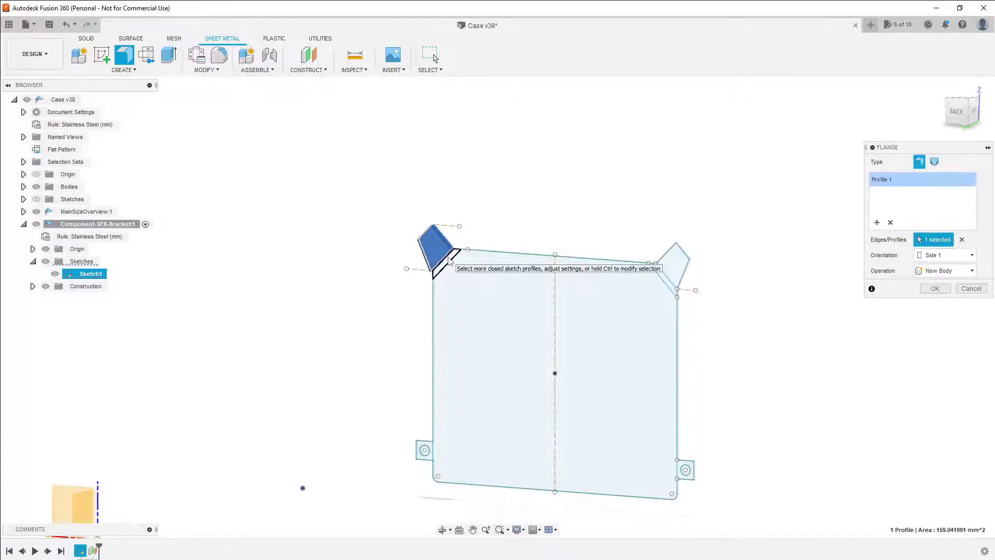
left_click(449, 260)
left_click(671, 262)
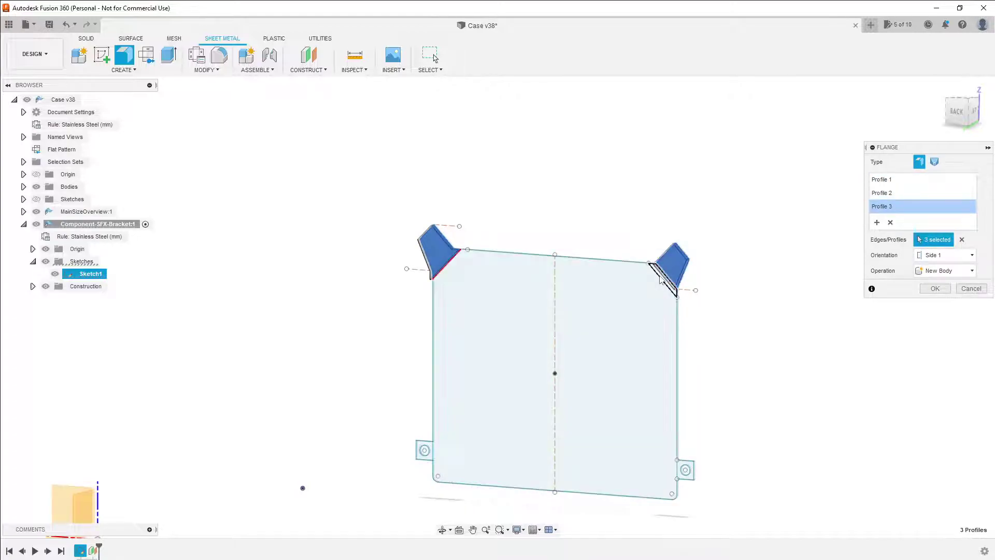
left_click(661, 280)
left_click(422, 450)
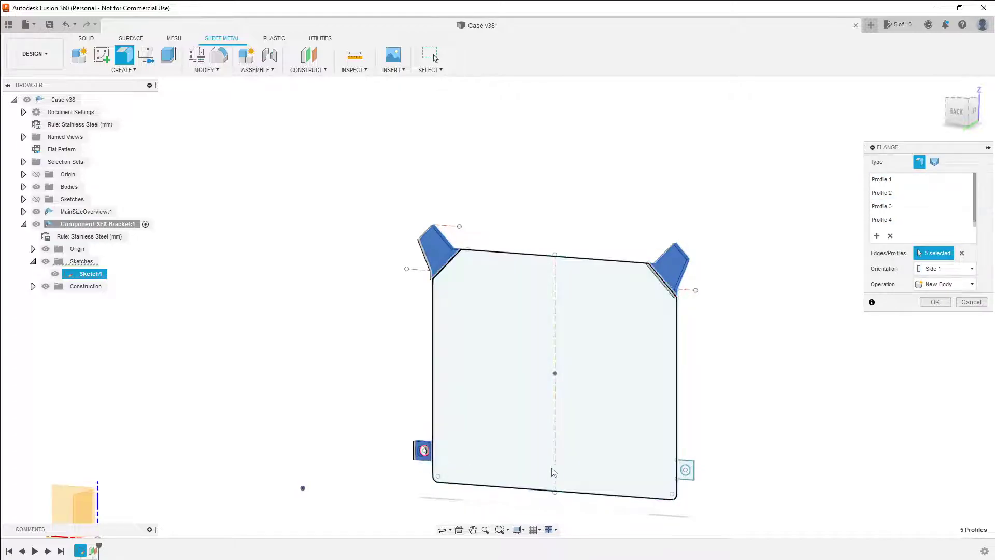
left_click(680, 477)
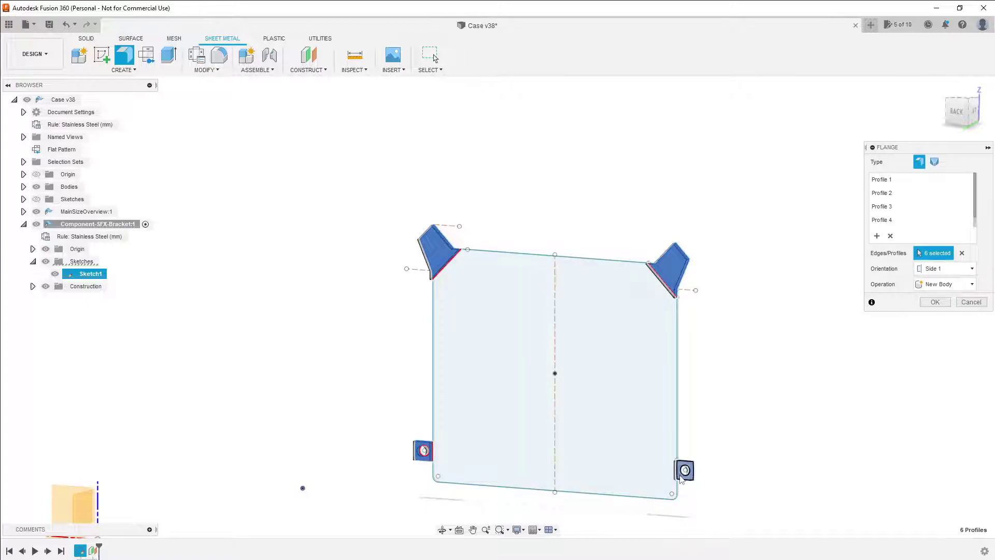
left_click(623, 465)
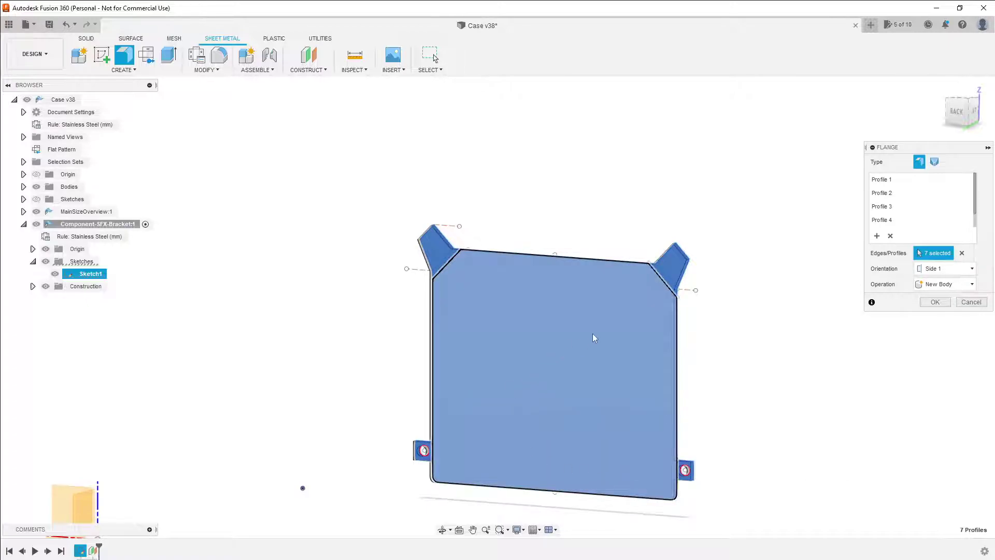
- Set the flange orientation to Side 2 and create the body
middle_click_drag(597, 333, 591, 311, "shift")
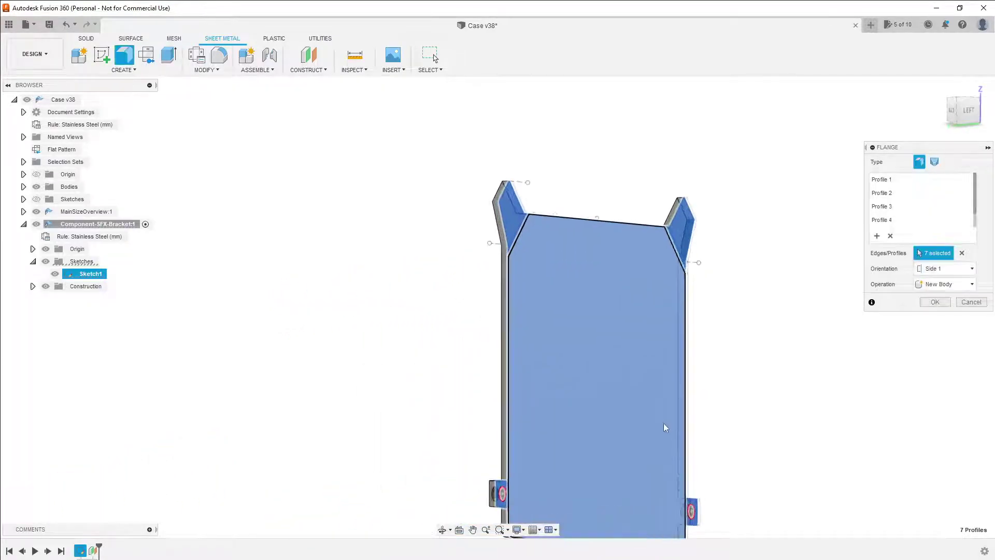
scroll(665, 427, "up", 2)
scroll(665, 427, "down", 4)
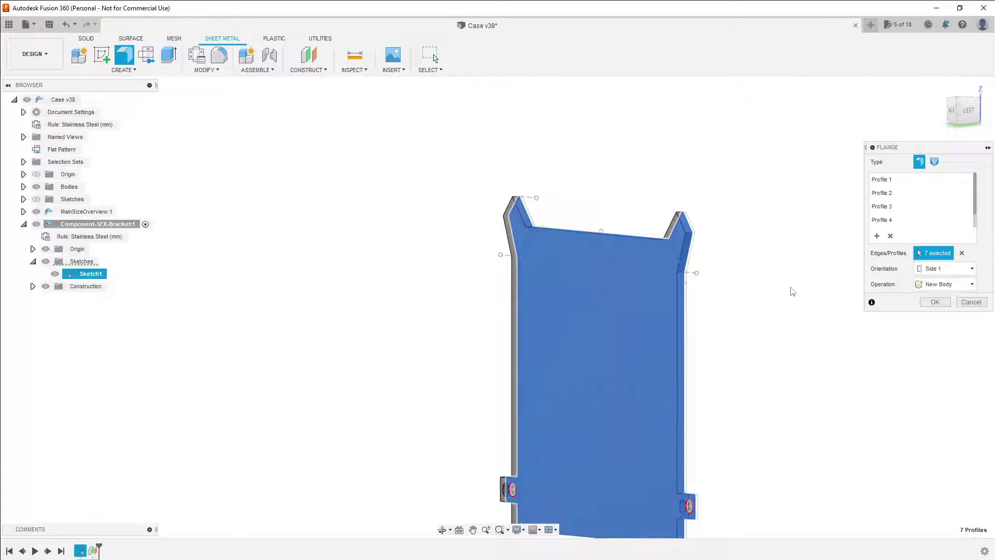
left_click(944, 269)
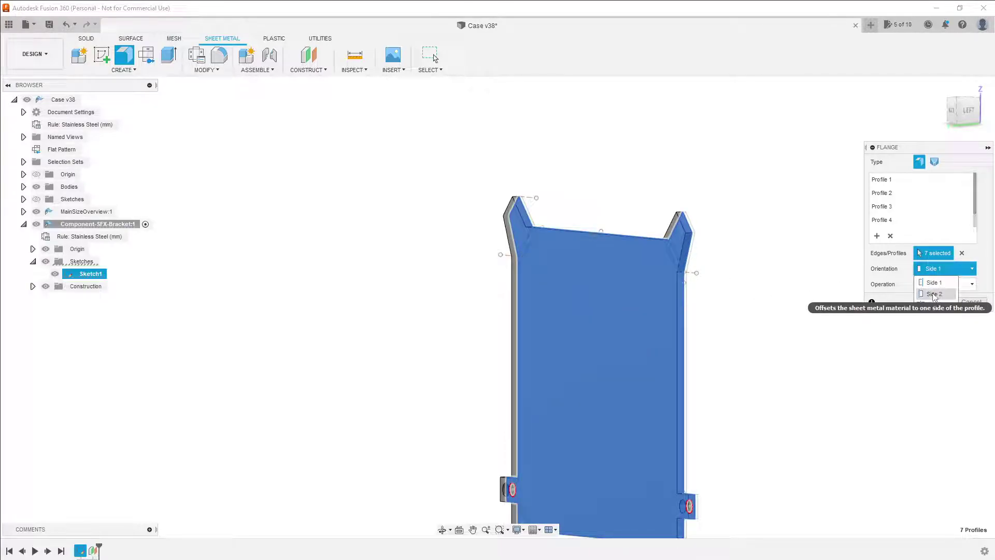
left_click(934, 294)
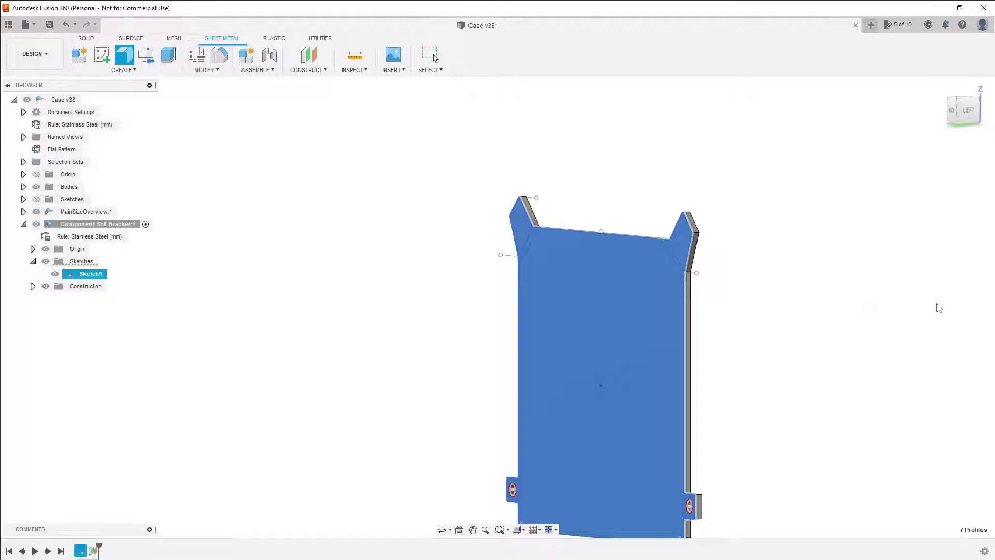
left_click(933, 301)
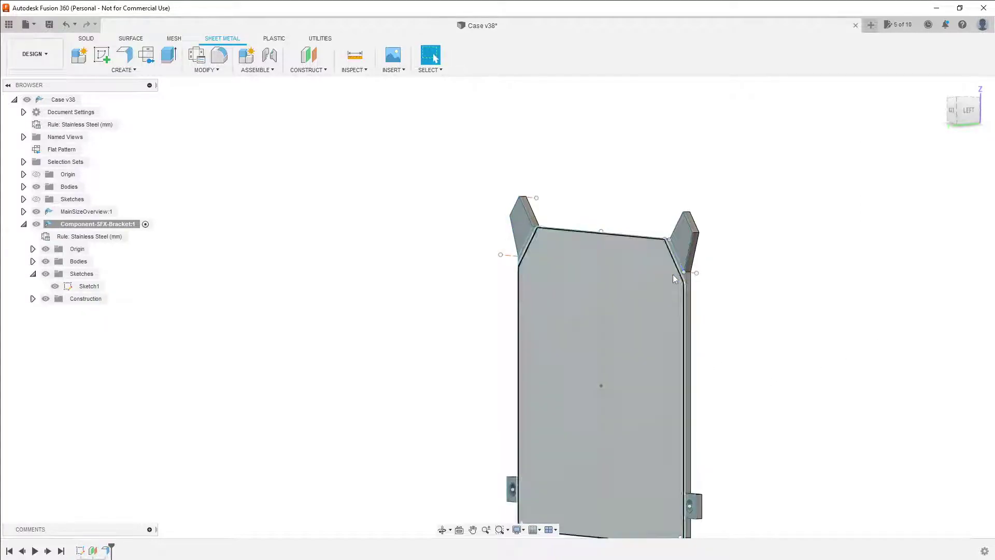
scroll(685, 280, "down", 2)
scroll(689, 266, "up", 5)
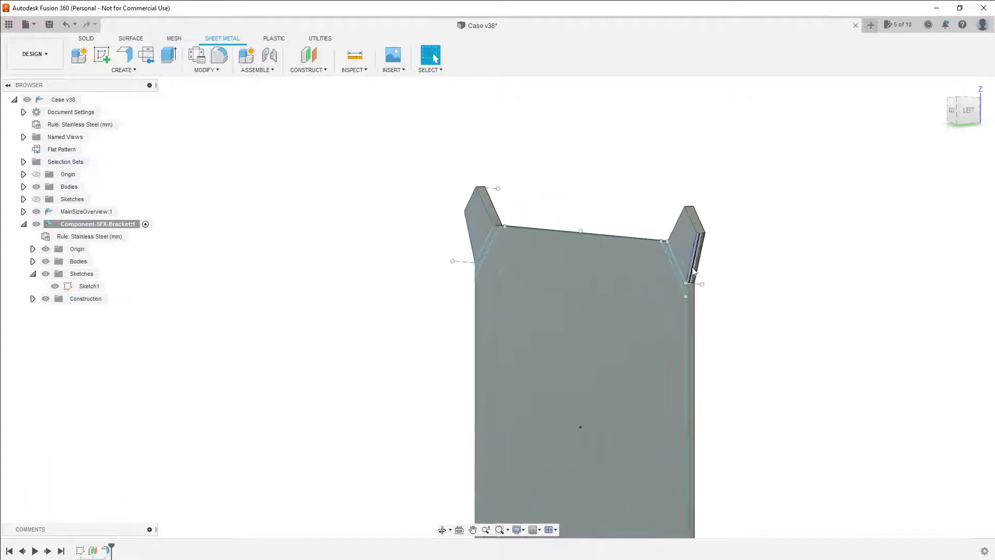
scroll(699, 265, "up", 2)
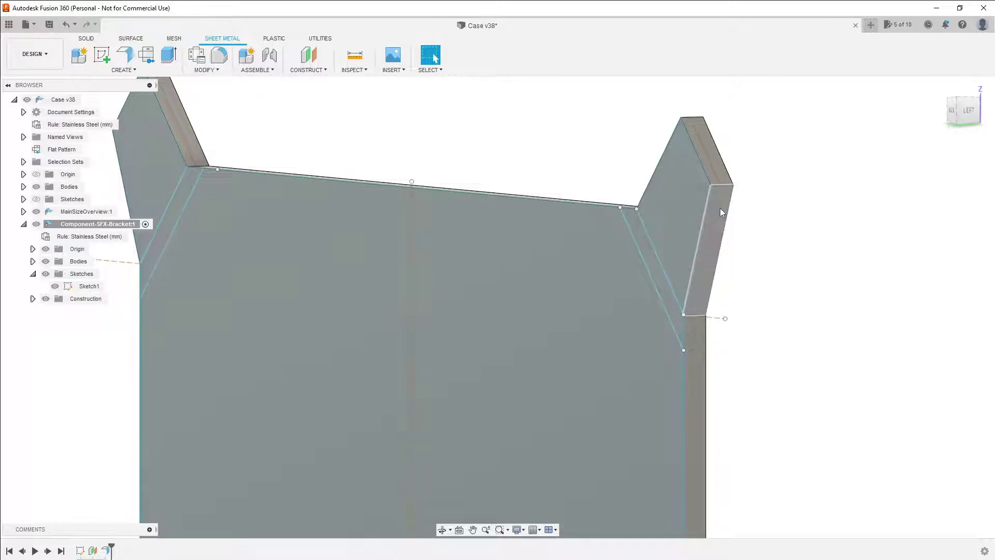
scroll(595, 419, "down", 3)
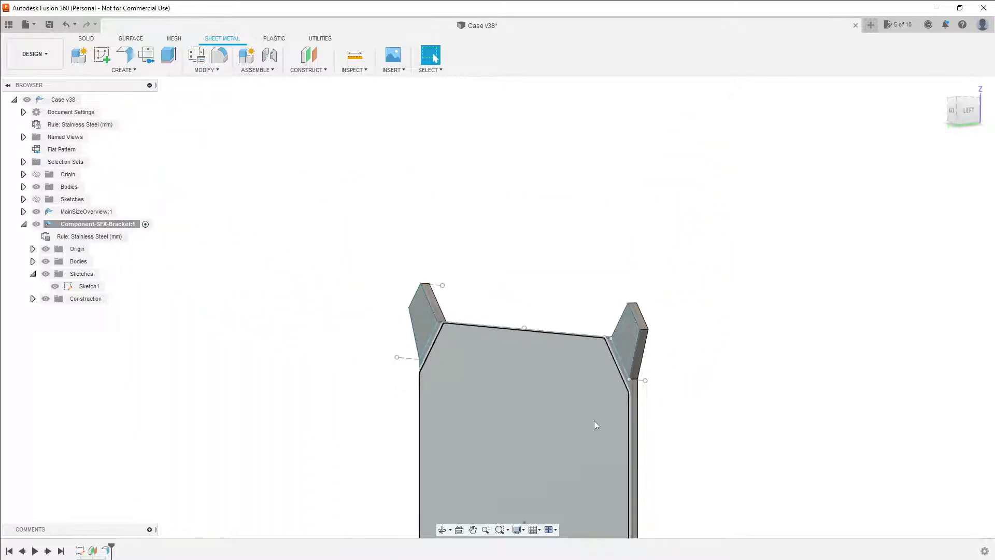
middle_click_drag(595, 422, 608, 388, "shift")
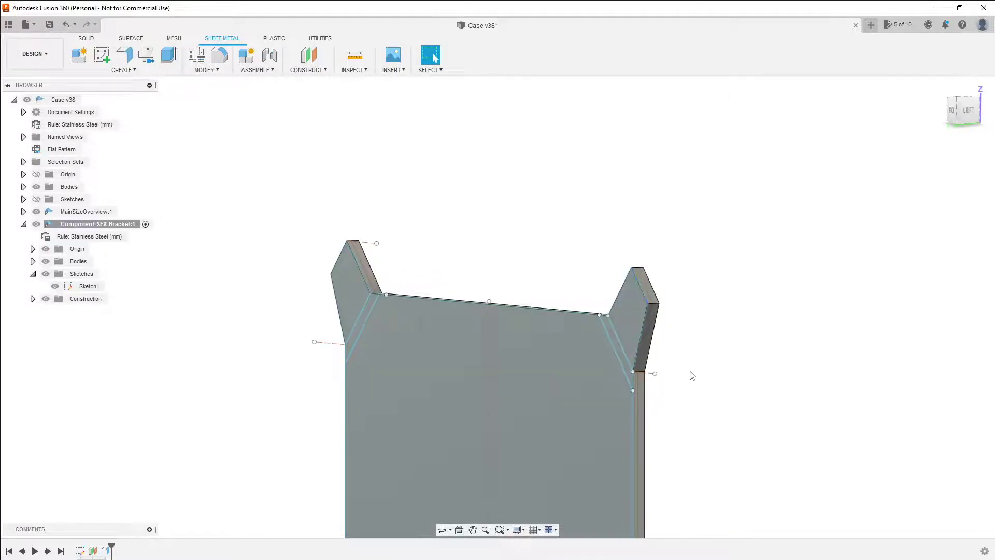
scroll(589, 387, "down", 2)
middle_click_drag(606, 413, 574, 233)
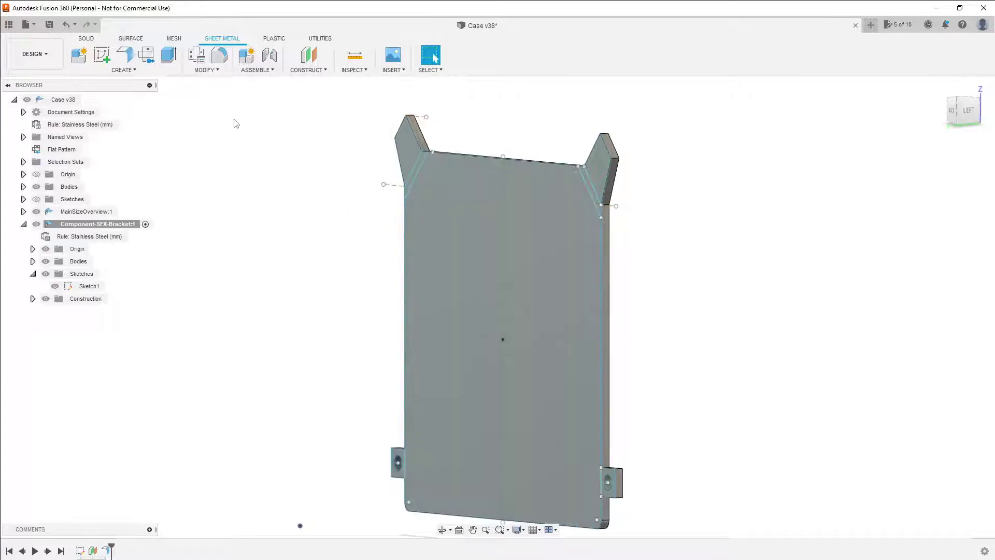
- Change the Stainless Steel (mm) rule thickness from 2.5 to 1 mm and close the rules
left_click(212, 70)
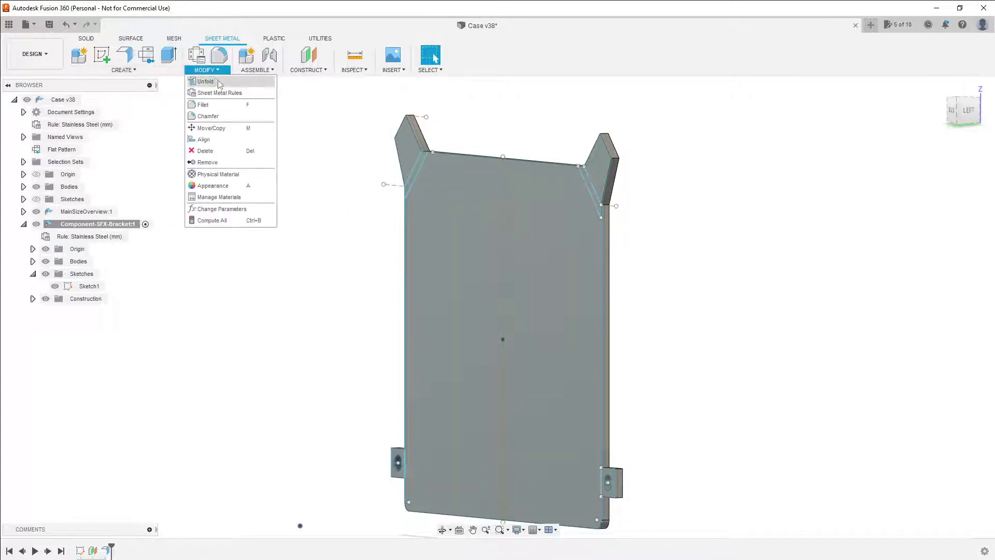
left_click(220, 93)
left_click(794, 178)
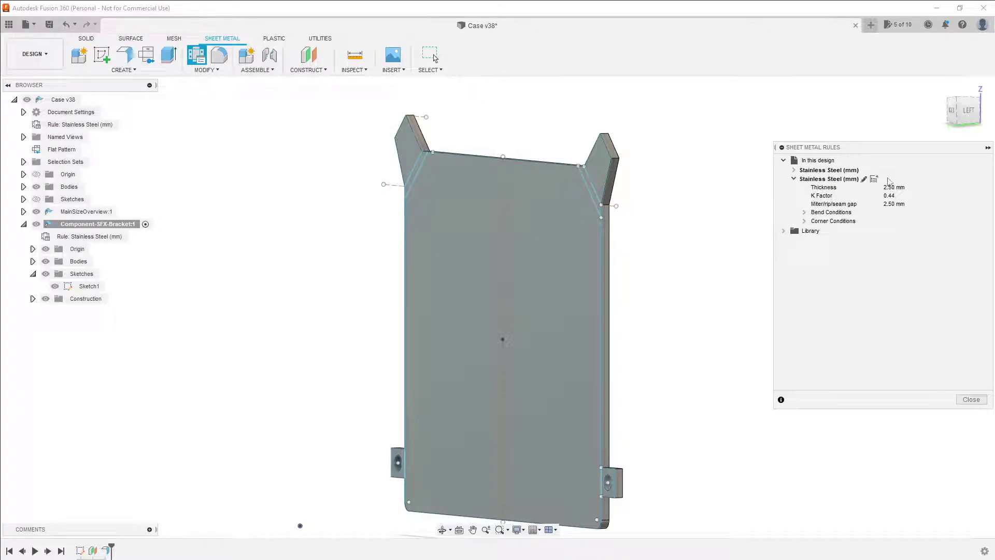
left_click(864, 180)
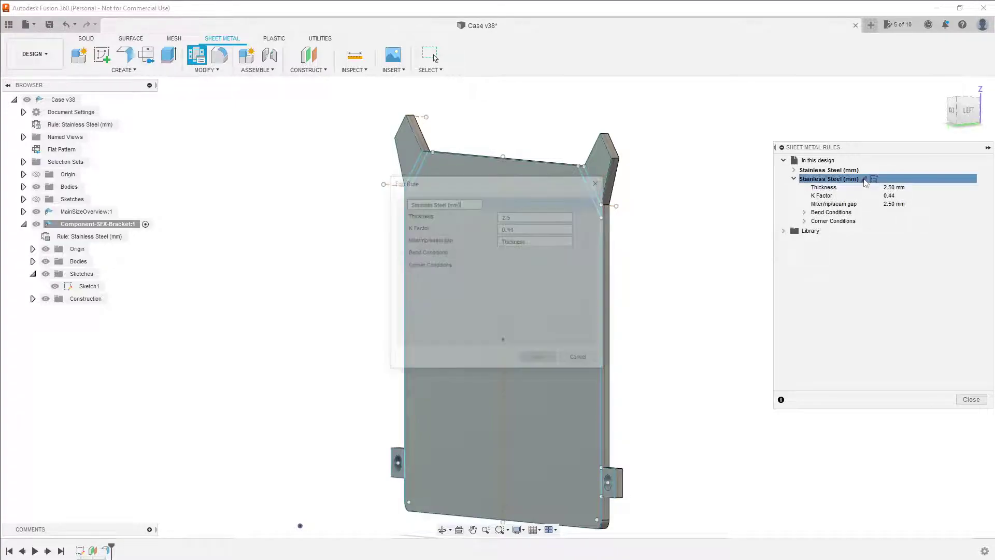
double_click(533, 216)
type("1")
key("Return")
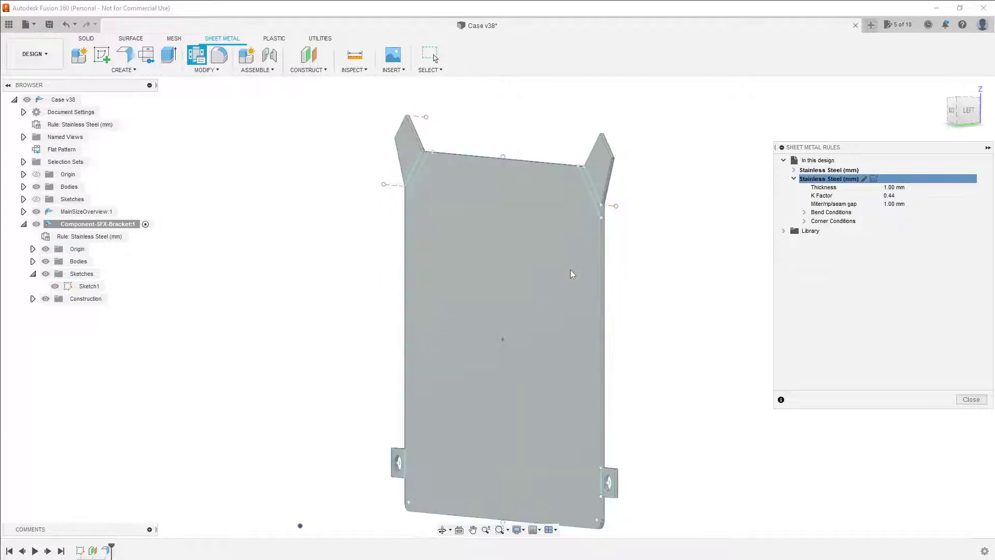
mouse_move(605, 309)
middle_mouse_down("shift")
mouse_move(582, 298)
mouse_move(600, 304)
middle_mouse_up("shift")
left_click(971, 399)
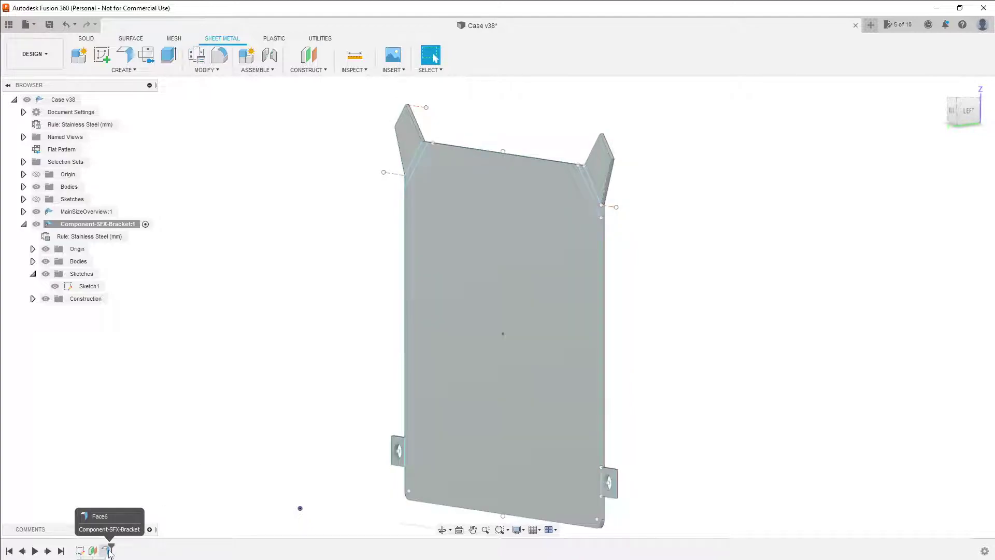
- Start a Bend holding the main plate stationary, with the right tab's sketch line as Bend Line 1
left_click(123, 69)
left_click(99, 115)
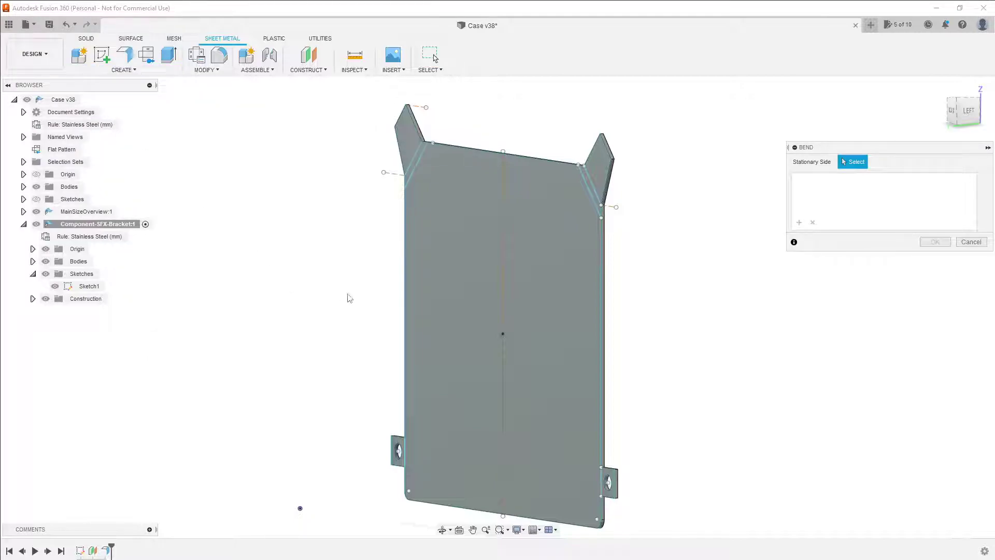
middle_click_drag(510, 329, 552, 331, "shift")
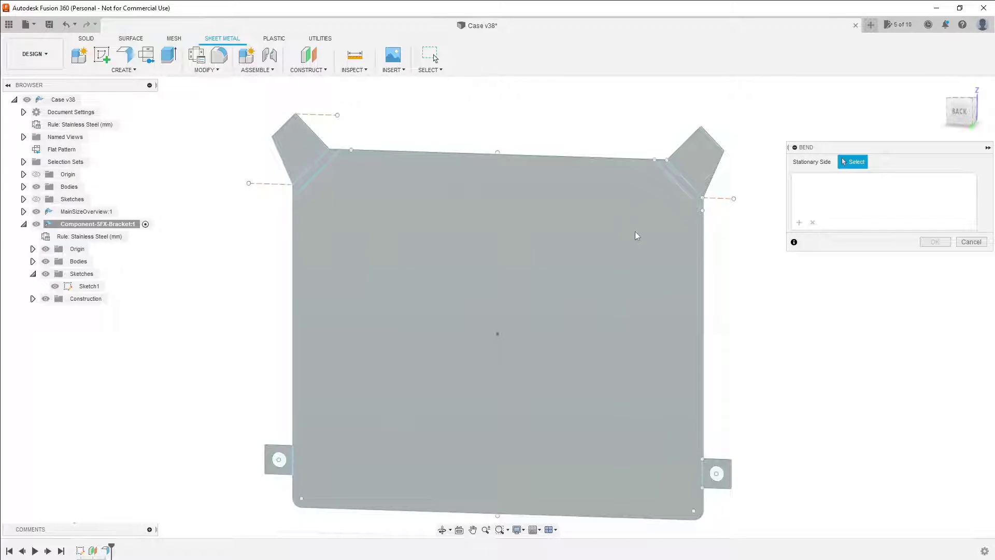
left_click(490, 287)
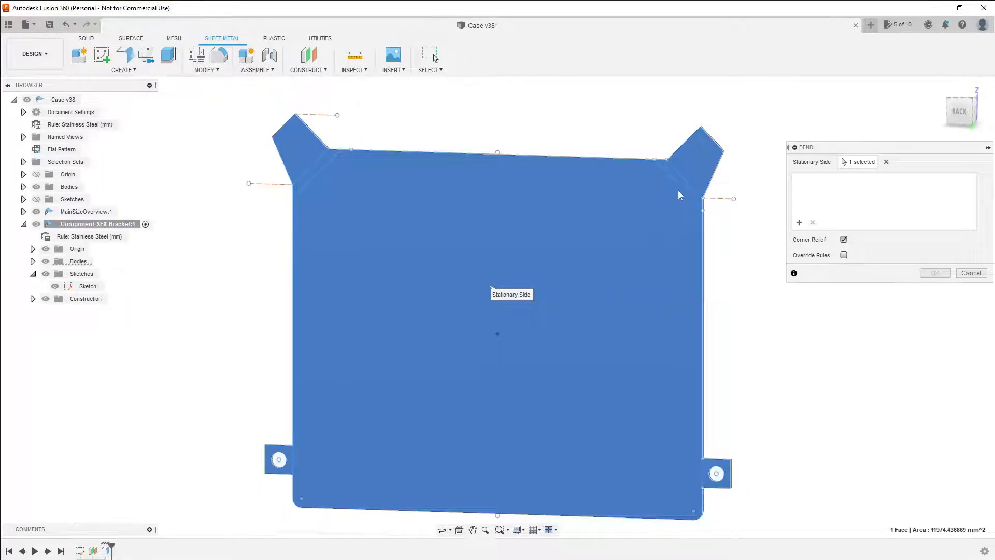
scroll(682, 192, "up", 5)
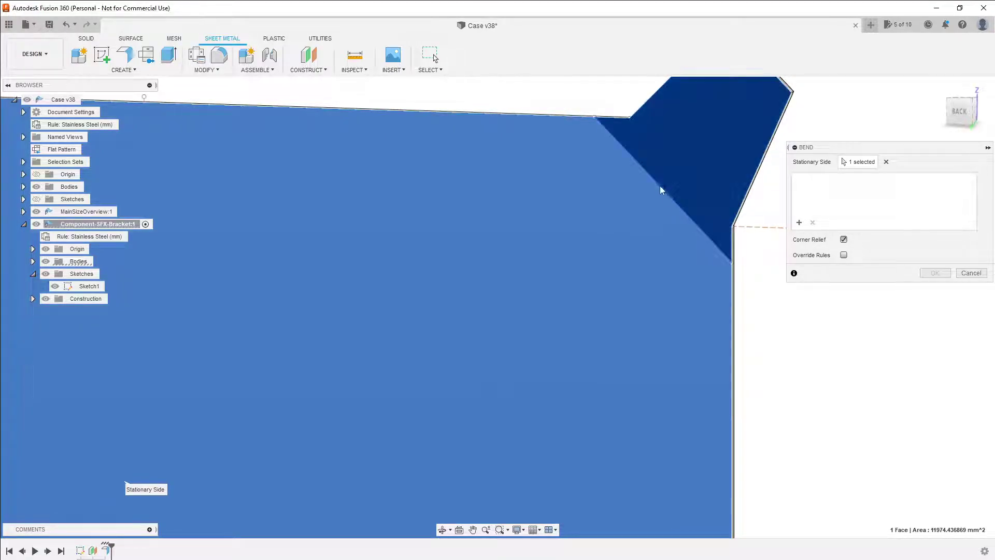
left_click(660, 192)
- Add the upper-left corner tab's edge as Bend Line 2
scroll(622, 285, "down", 5)
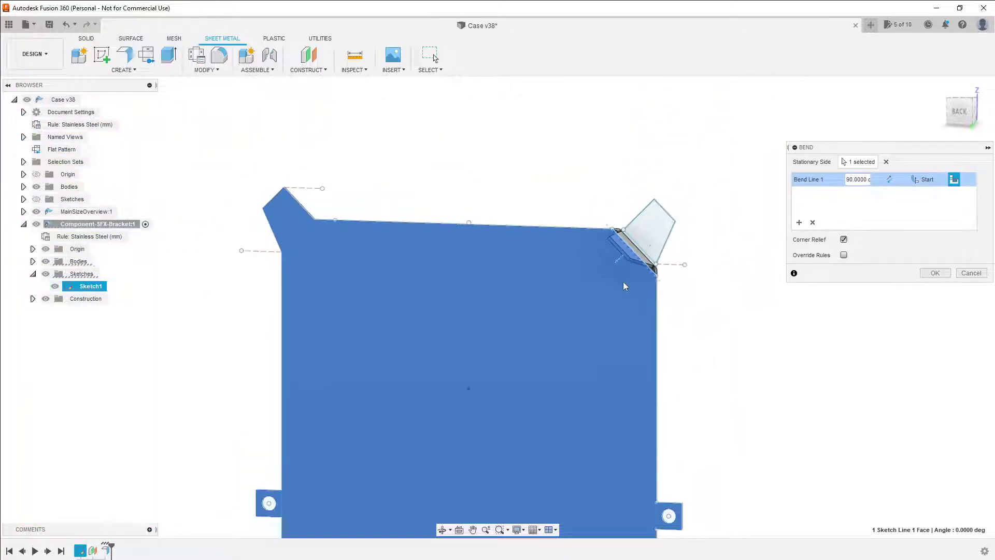
scroll(651, 253, "up", 3)
mouse_move(715, 257)
middle_mouse_down("shift")
mouse_move(623, 253)
mouse_move(695, 255)
mouse_move(705, 264)
mouse_move(686, 259)
mouse_move(659, 211)
mouse_move(631, 213)
mouse_move(695, 265)
mouse_move(731, 254)
middle_mouse_up("shift")
scroll(548, 335, "down", 5)
scroll(323, 317, "up", 3)
left_click(335, 310)
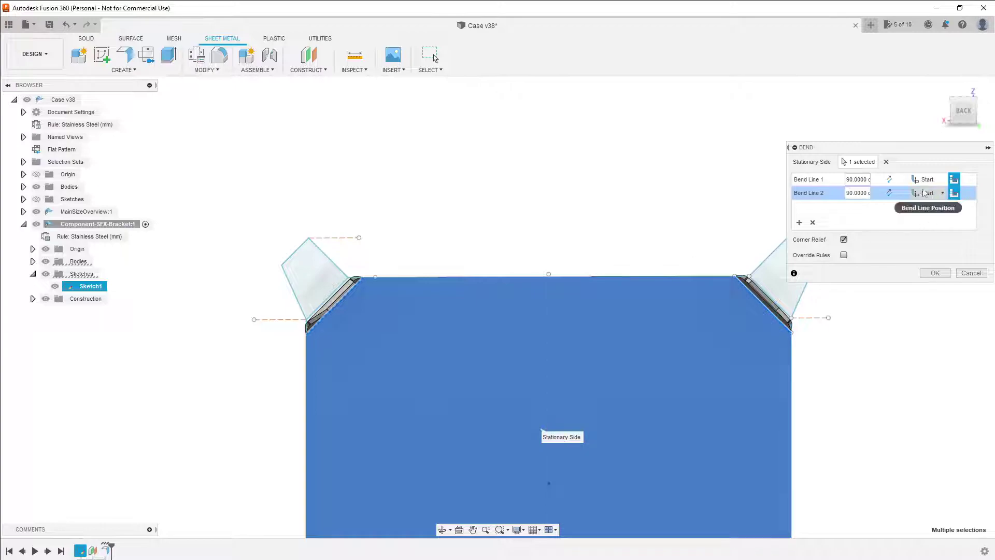
middle_click_drag(415, 305, 376, 317, "shift")
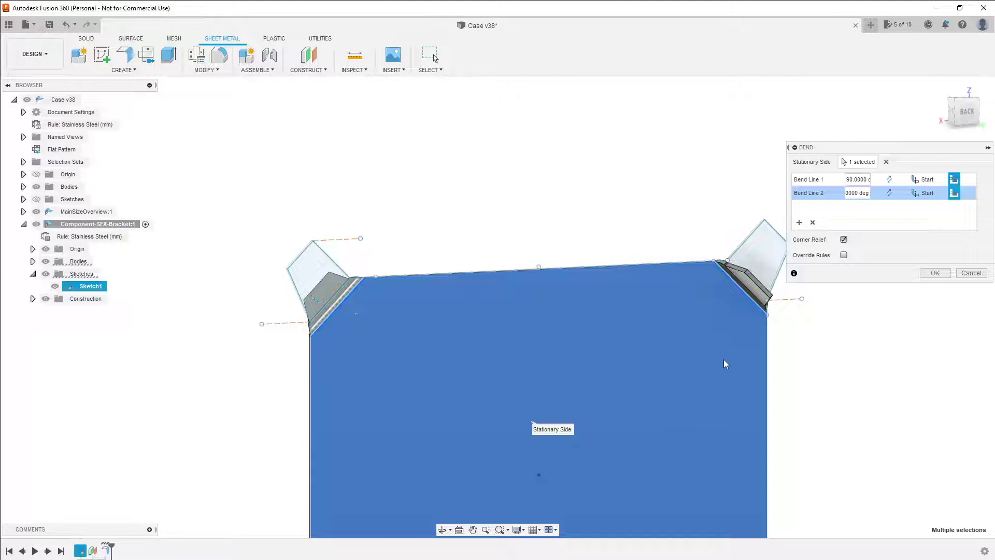
- Check both corner tabs' 90° bend previews from several angles, then apply the Bend
middle_click_drag(762, 378, 700, 377, "shift")
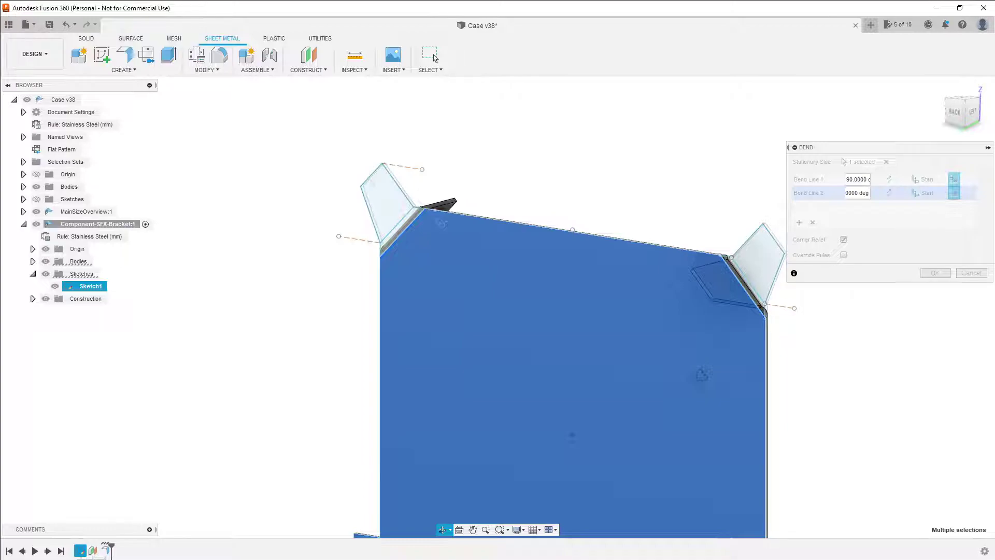
middle_click_drag(700, 372, 717, 362, "shift")
scroll(717, 361, "up", 6)
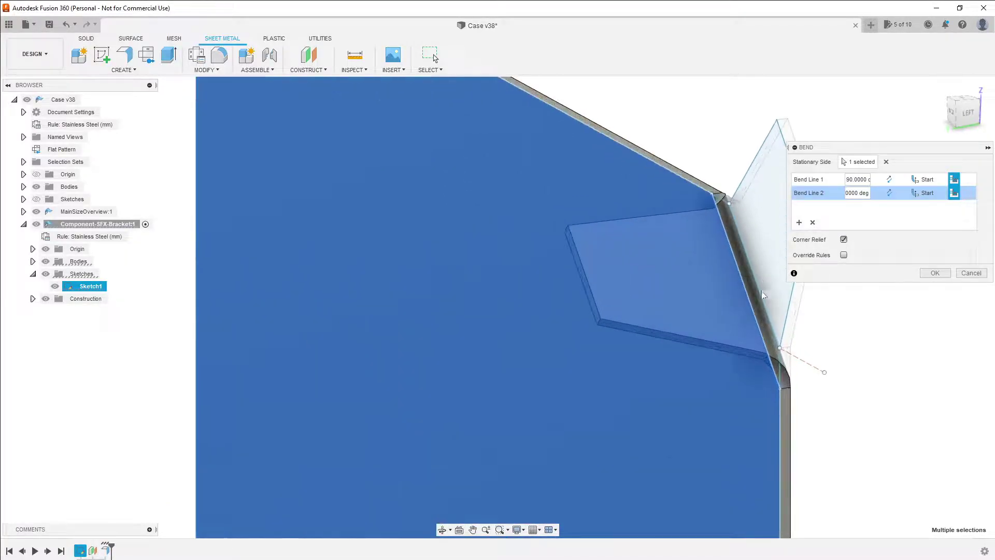
scroll(743, 322, "down", 3)
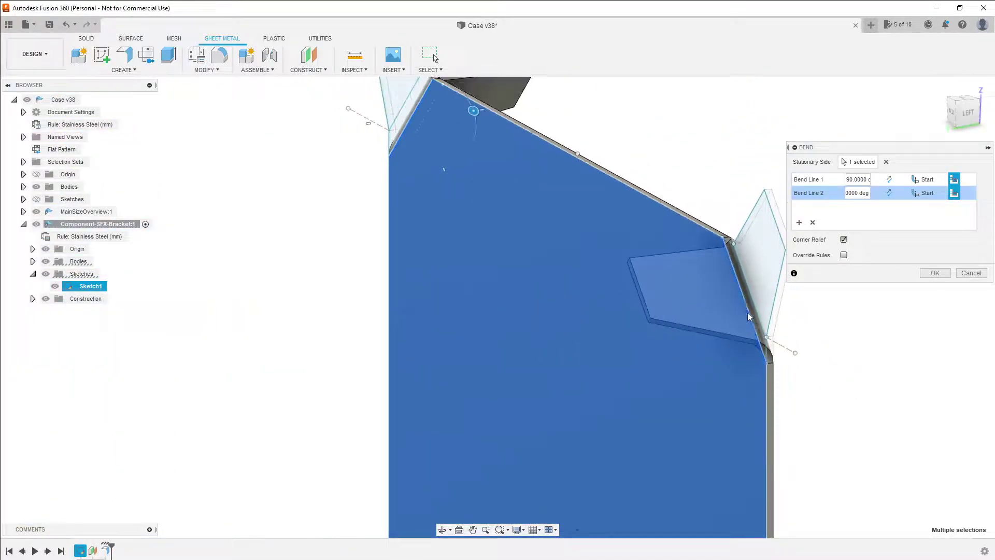
middle_click_drag(748, 295, 653, 334, "shift")
scroll(644, 329, "up", 3)
scroll(643, 324, "down", 4)
scroll(642, 323, "down", 1)
middle_click_drag(469, 342, 607, 311)
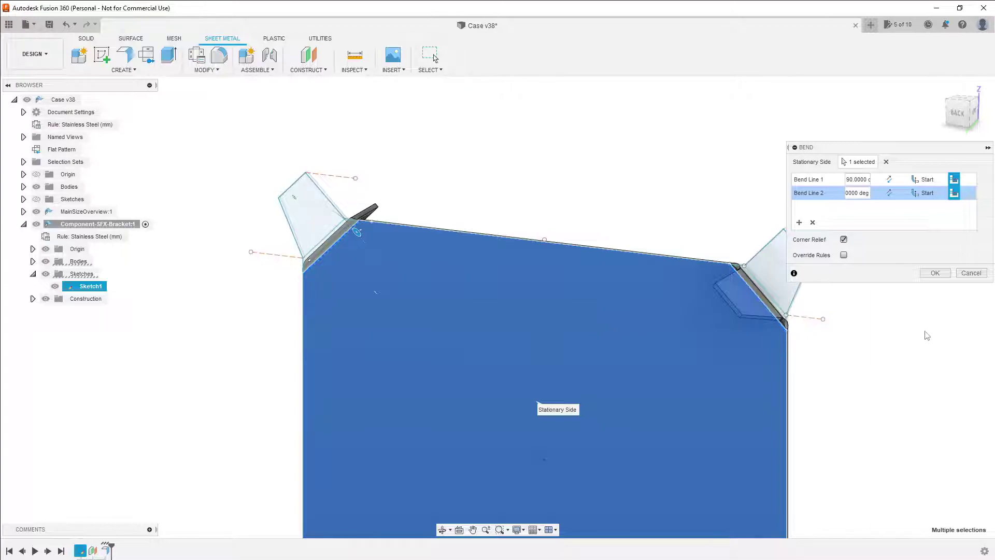
left_click(936, 274)
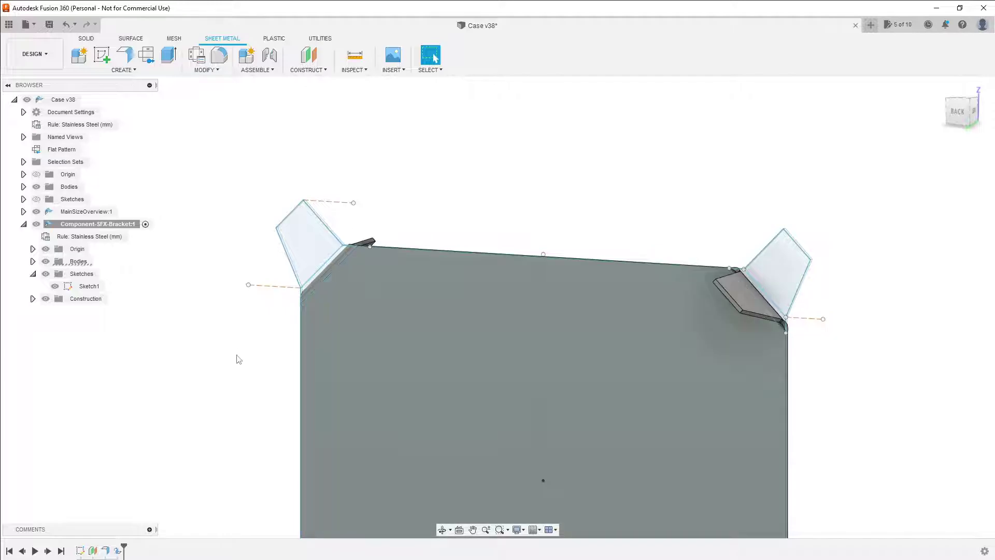
- Reopen Sketch1 for editing
left_click(80, 552)
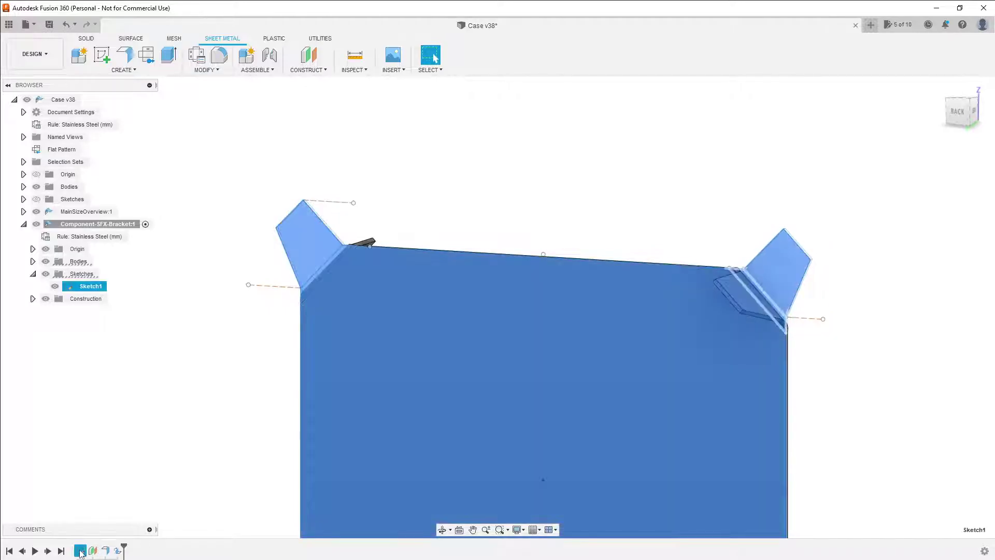
right_click(111, 294)
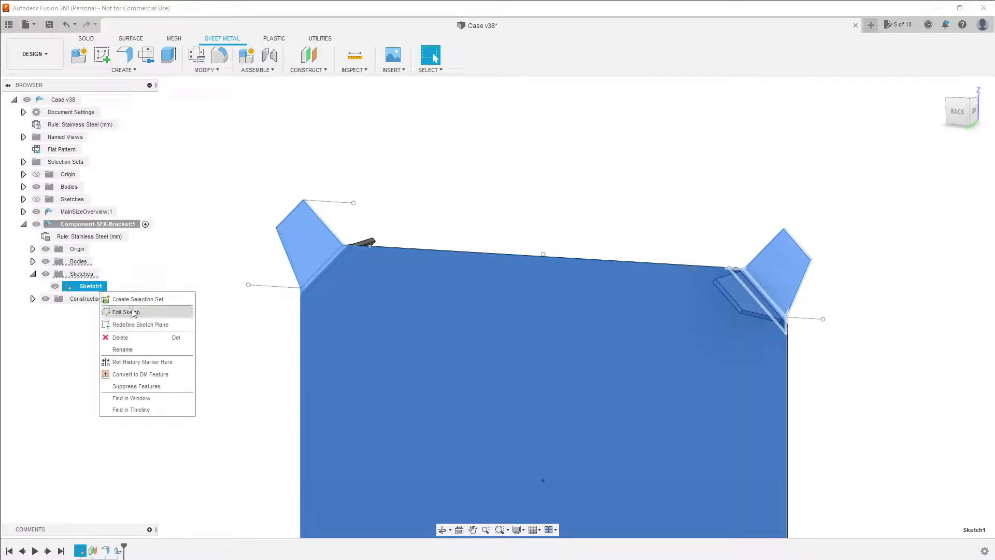
left_click(150, 312)
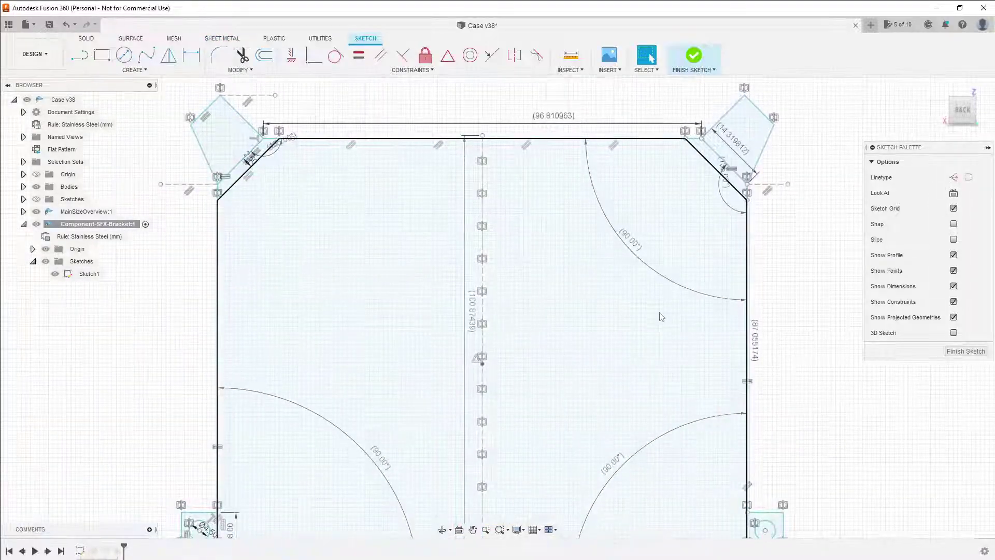
scroll(622, 331, "down", 4)
scroll(581, 363, "up", 1)
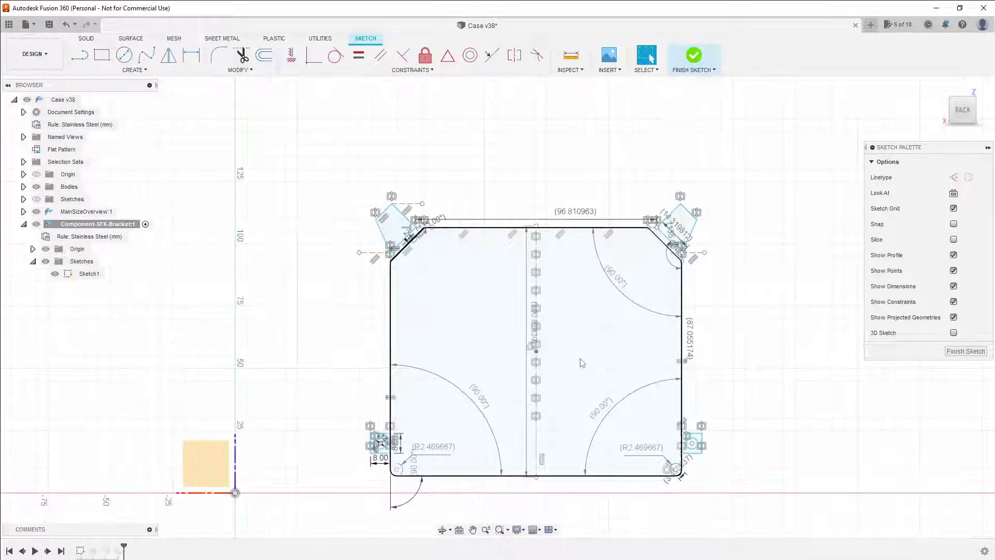
scroll(581, 363, "up", 1)
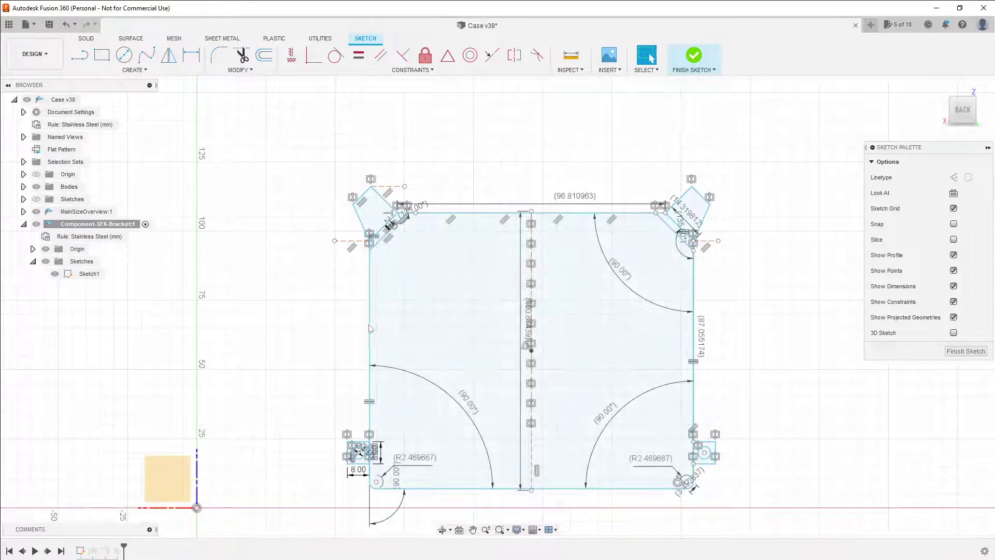
- Dimension the plate's left edge at 87.055174 mm
key("d")
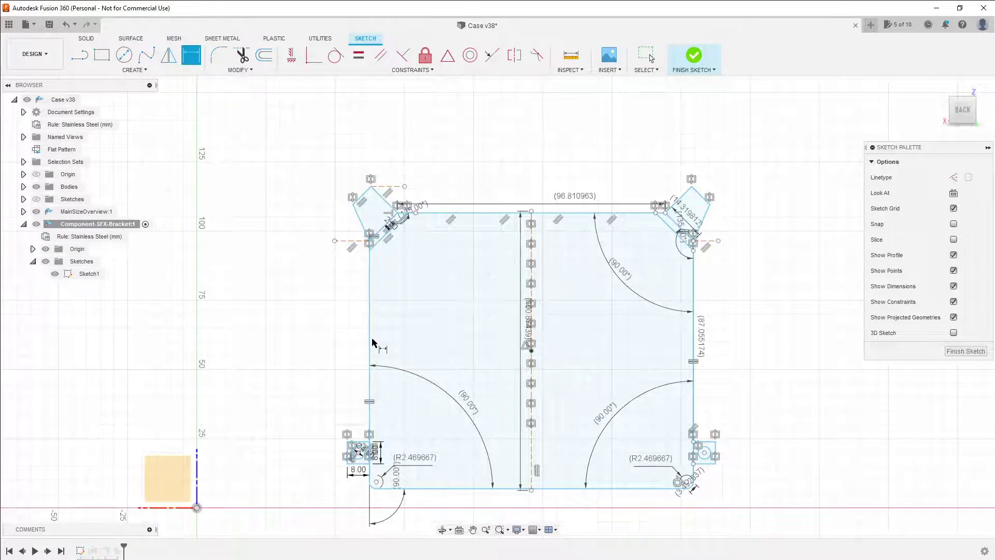
left_click(369, 344)
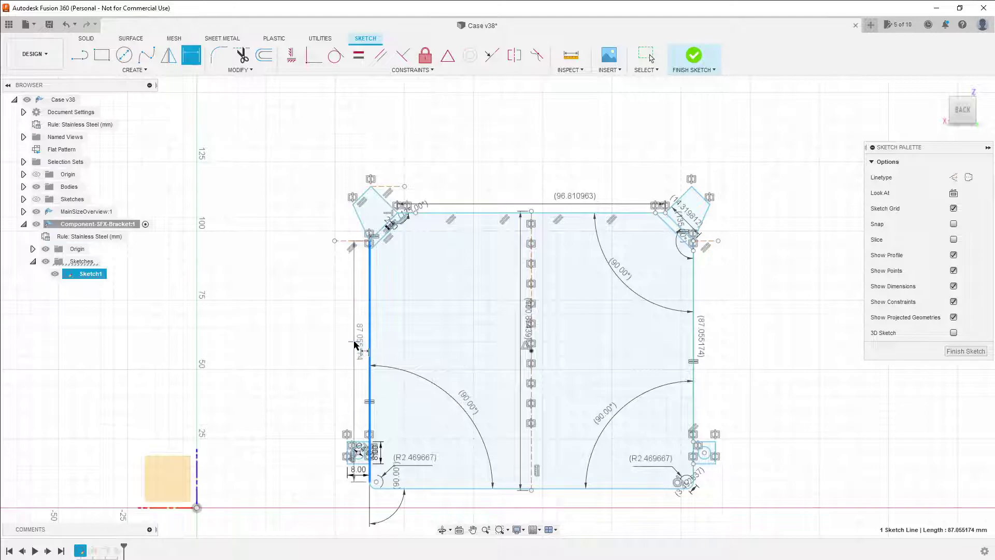
left_click(355, 340)
key("Return")
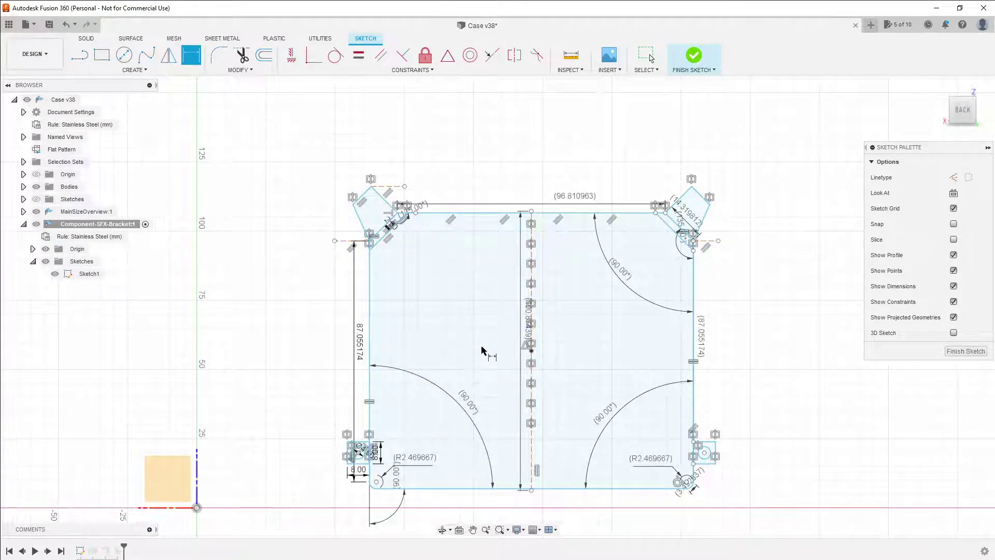
key("Escape")
- Undo a stray drag of the top-left corner point and finish the sketch
left_click(371, 187)
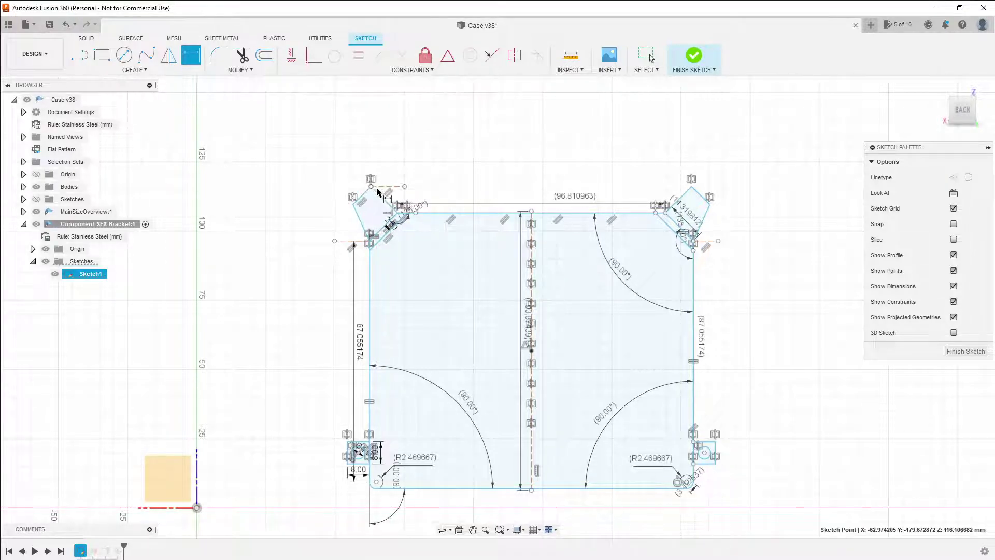
key("Escape")
mouse_move(373, 189)
left_mouse_down()
mouse_move(364, 191)
mouse_move(363, 218)
mouse_move(347, 182)
left_mouse_up()
key("ctrl+z")
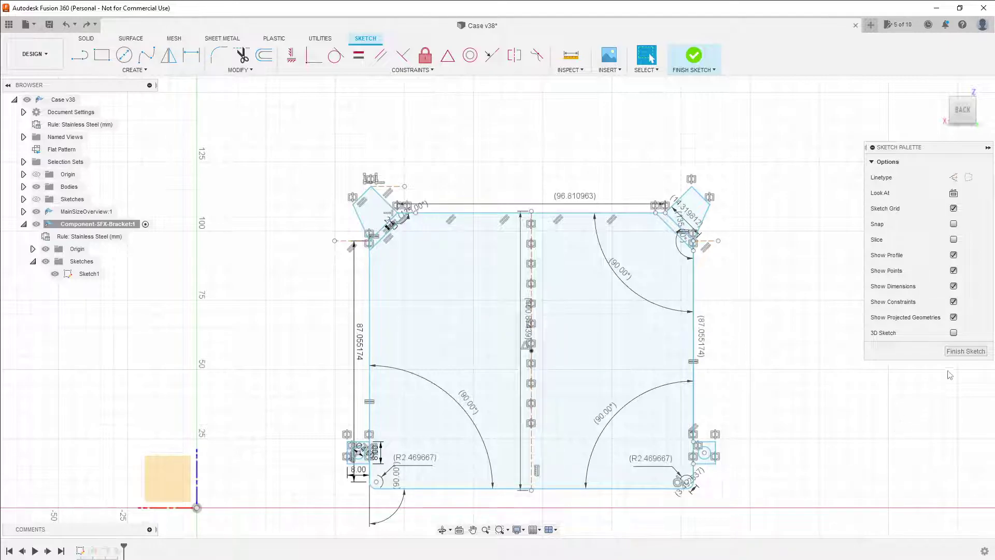
left_click(964, 352)
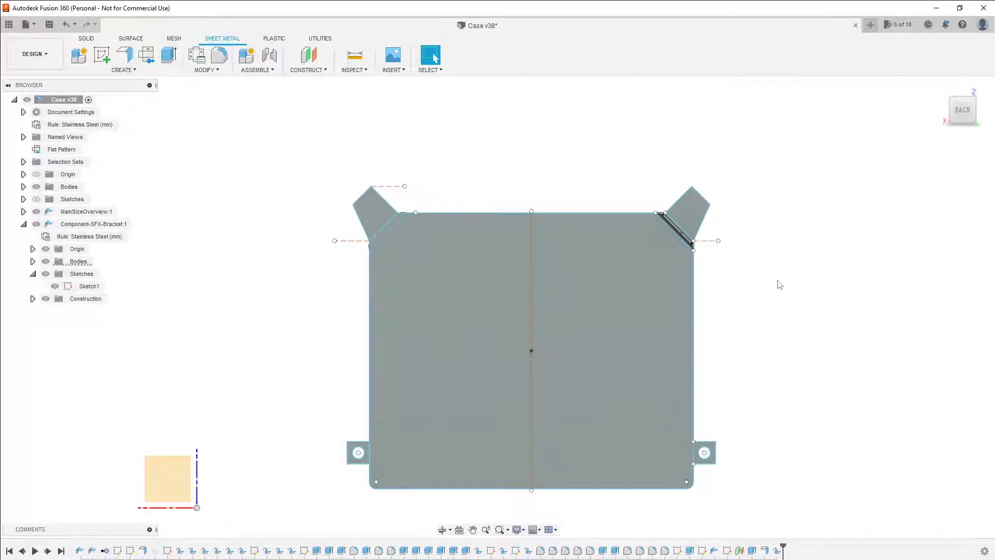